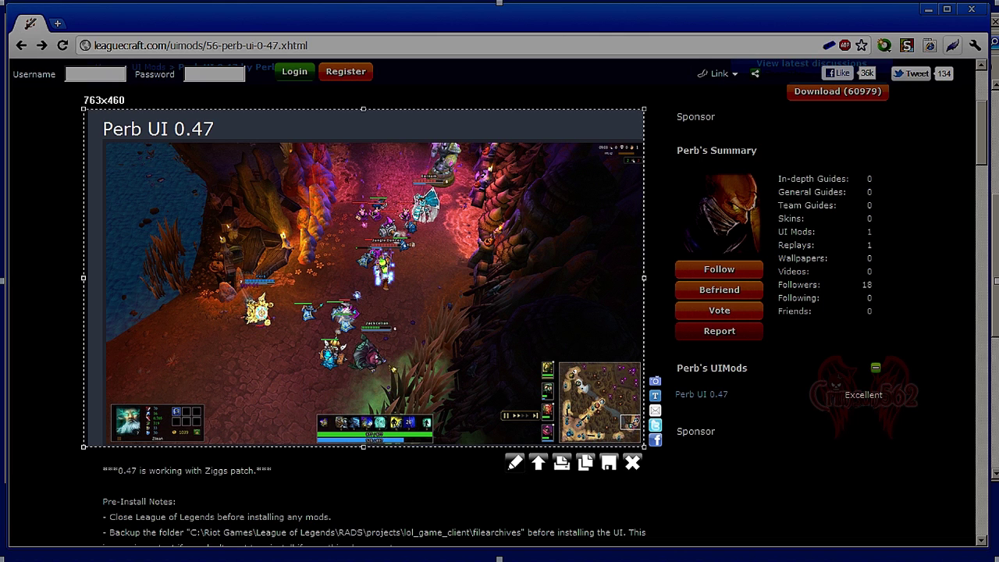
Copy the League of Legends RADS folder for a backup and select the RADS BackUp folder on the desktop
key(Escape)
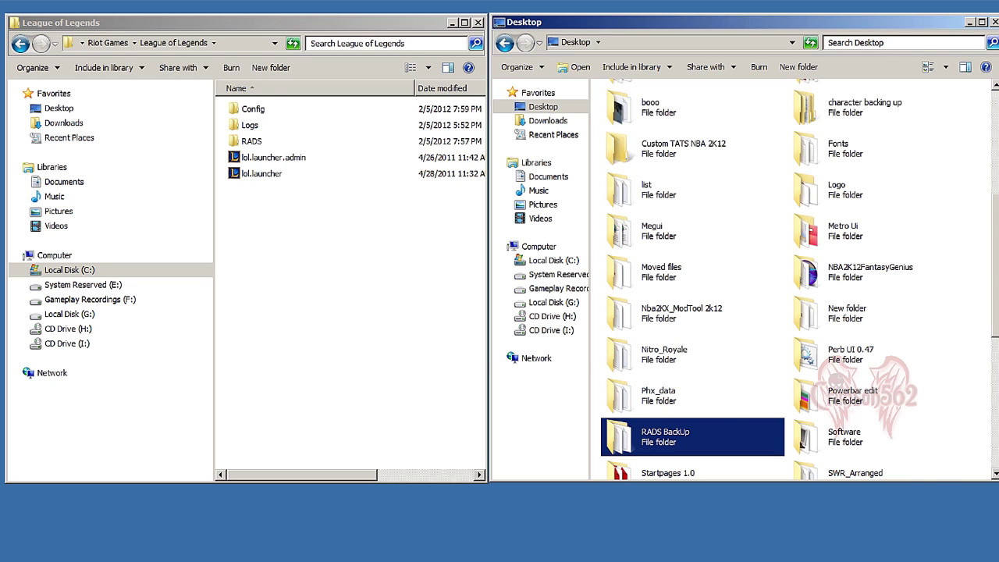
click(851, 354)
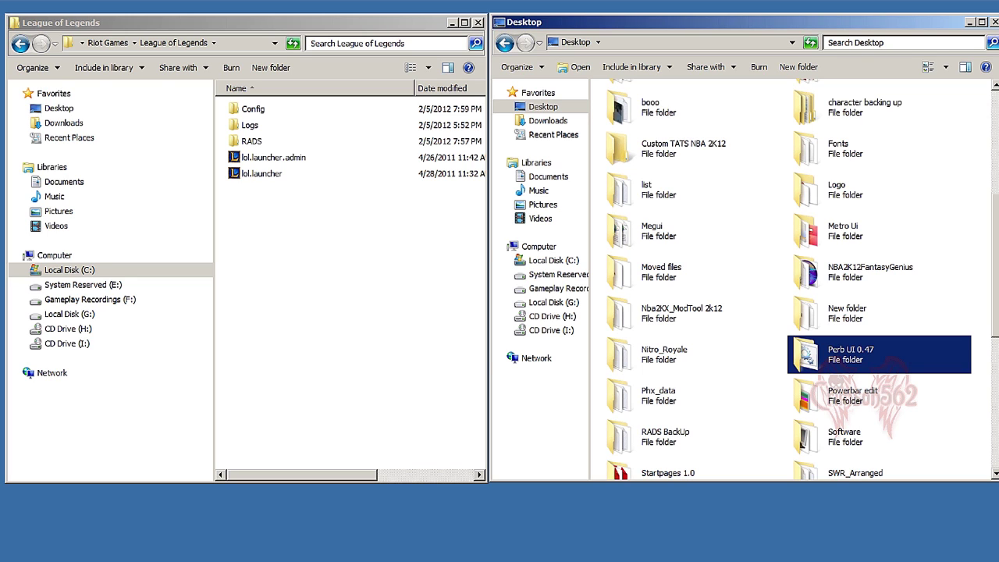
right_click(247, 140)
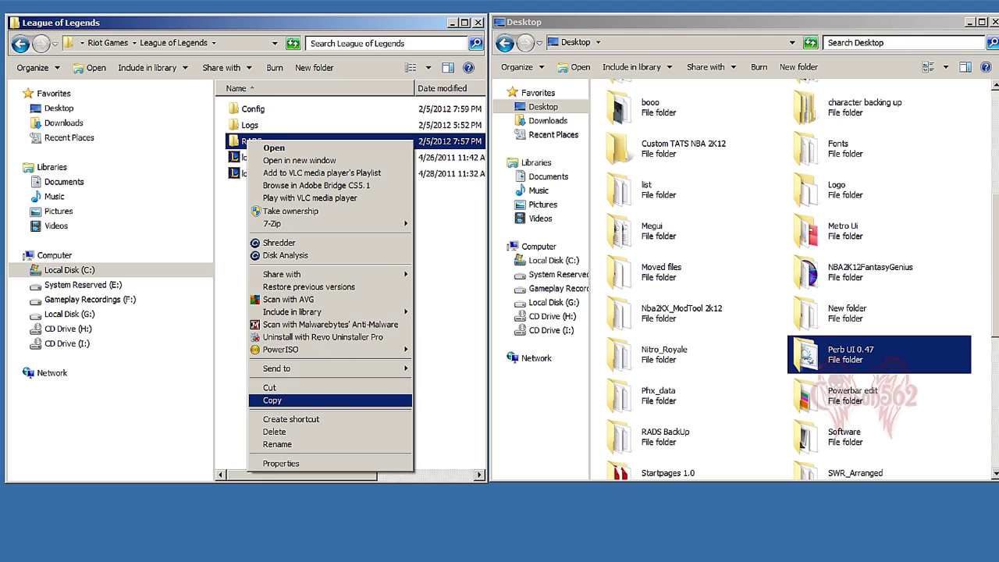
click(272, 400)
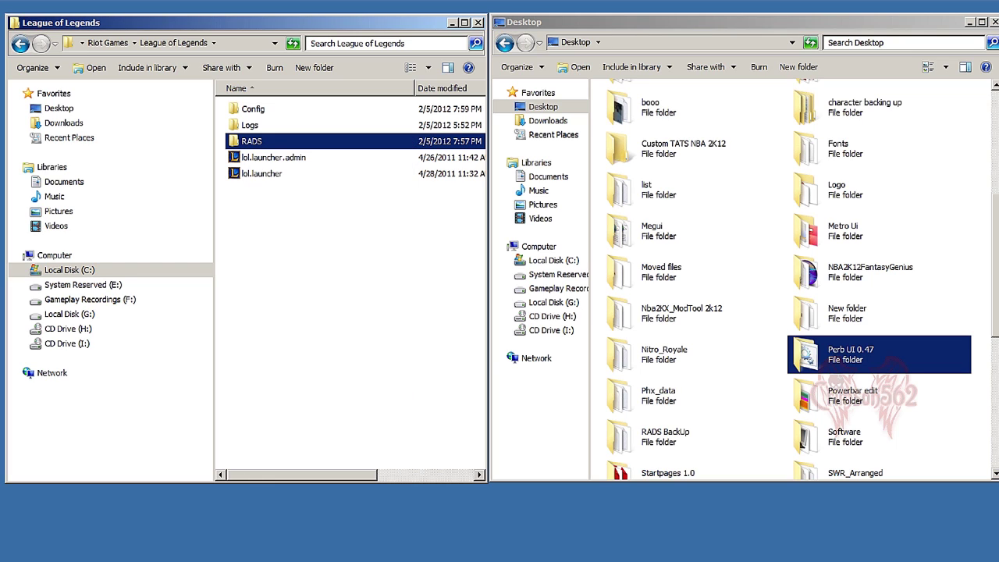
click(982, 313)
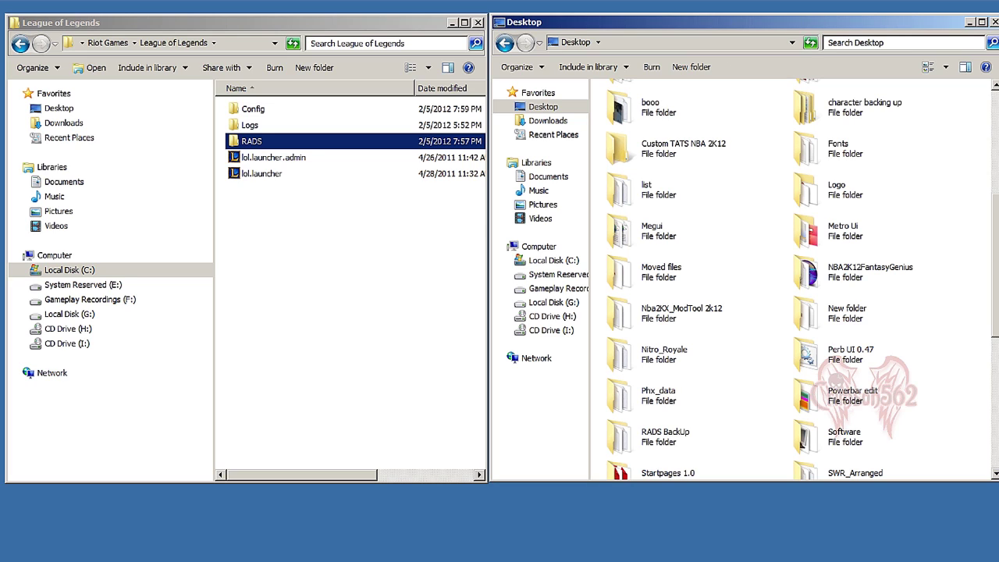
click(665, 437)
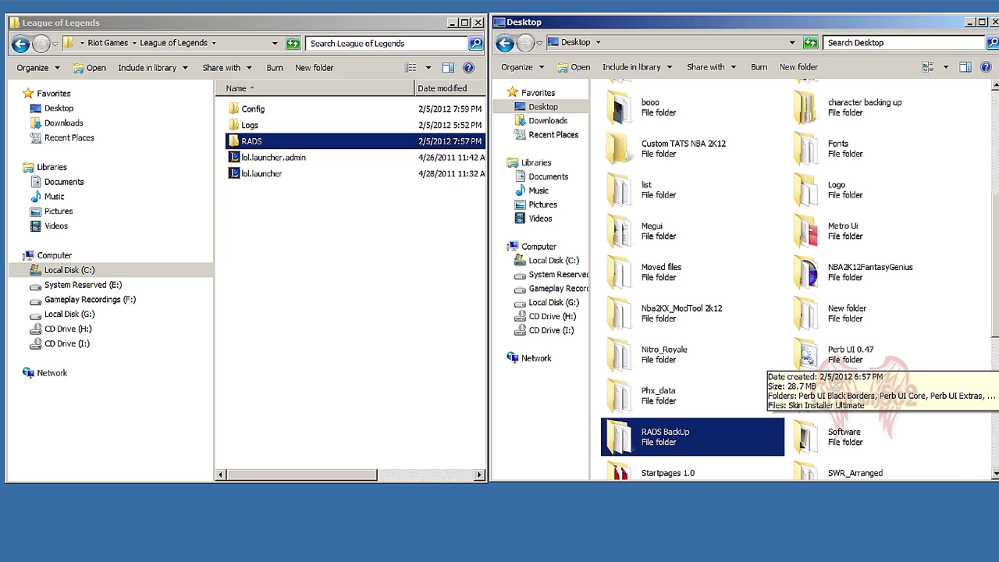
Launch SkinInstallerUltimate from the SIU 3.297 folder inside Perb UI 0.47 and dismiss the update notice
double_click(812, 352)
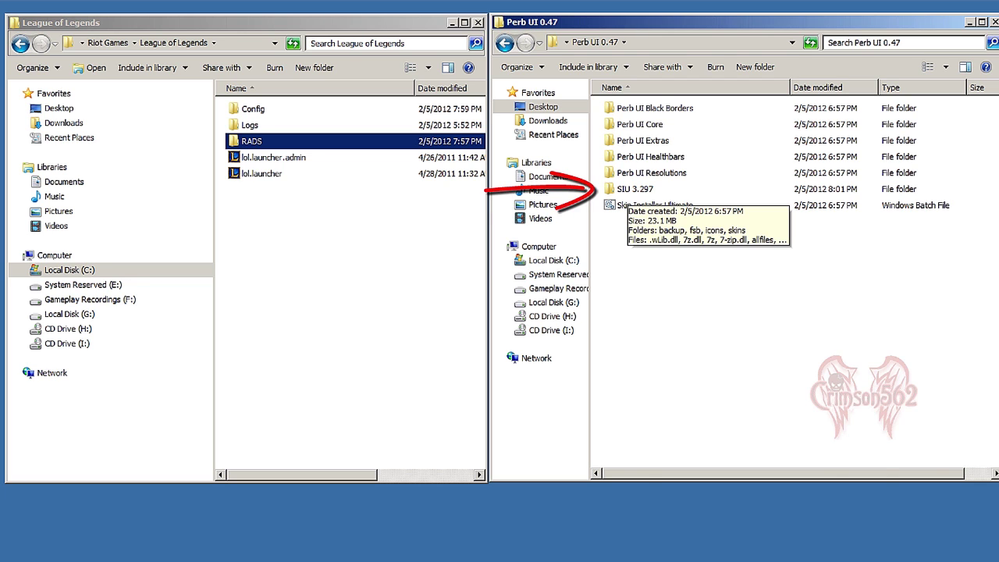
double_click(634, 189)
scroll(687, 281, down, 3)
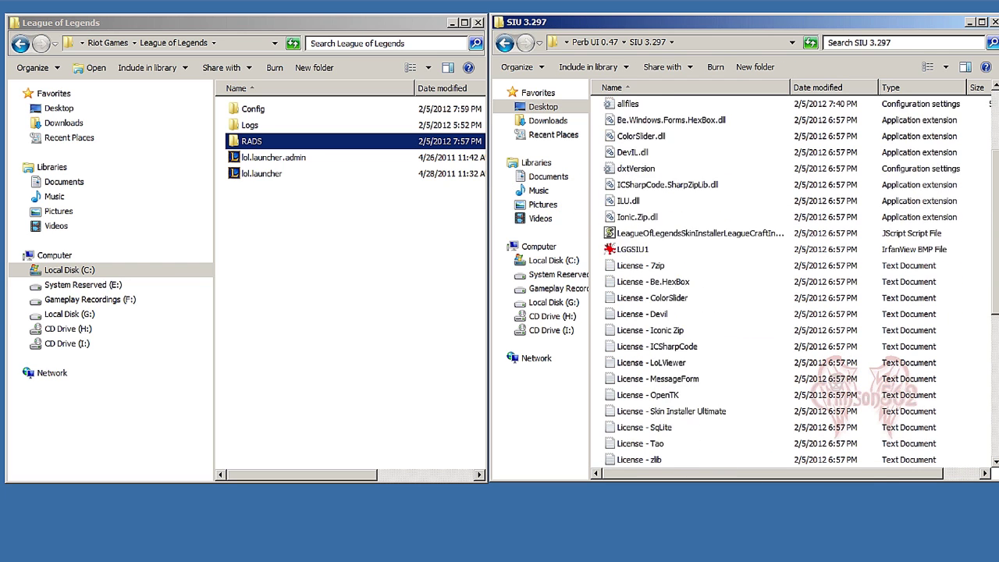
scroll(625, 245, down, 6)
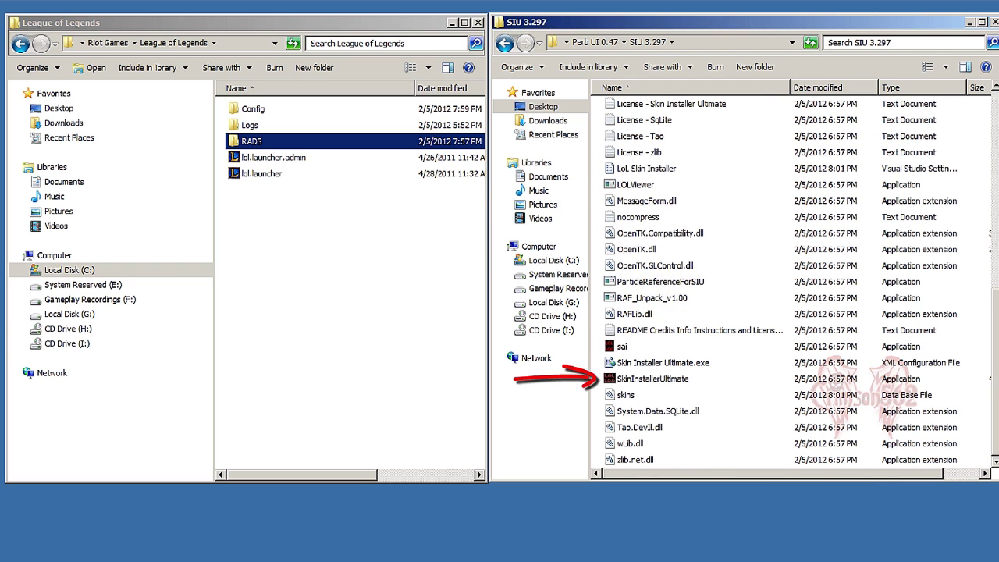
right_click(628, 379)
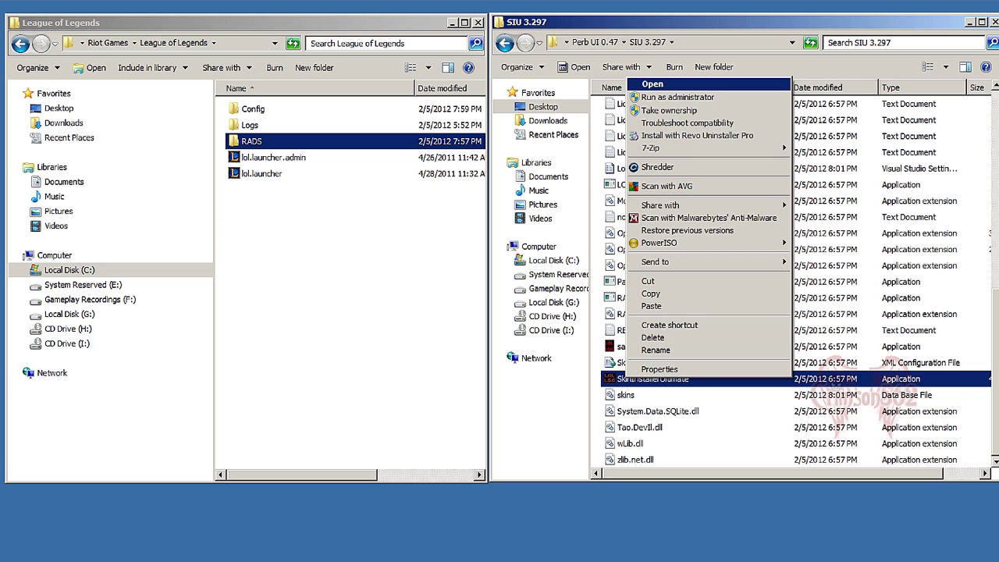
click(654, 84)
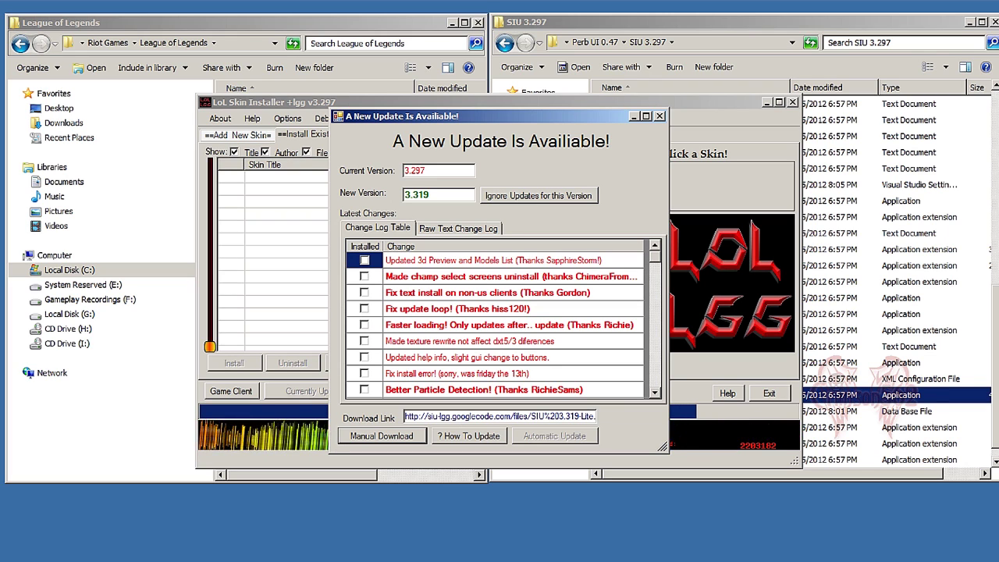
drag(500, 116, 516, 134)
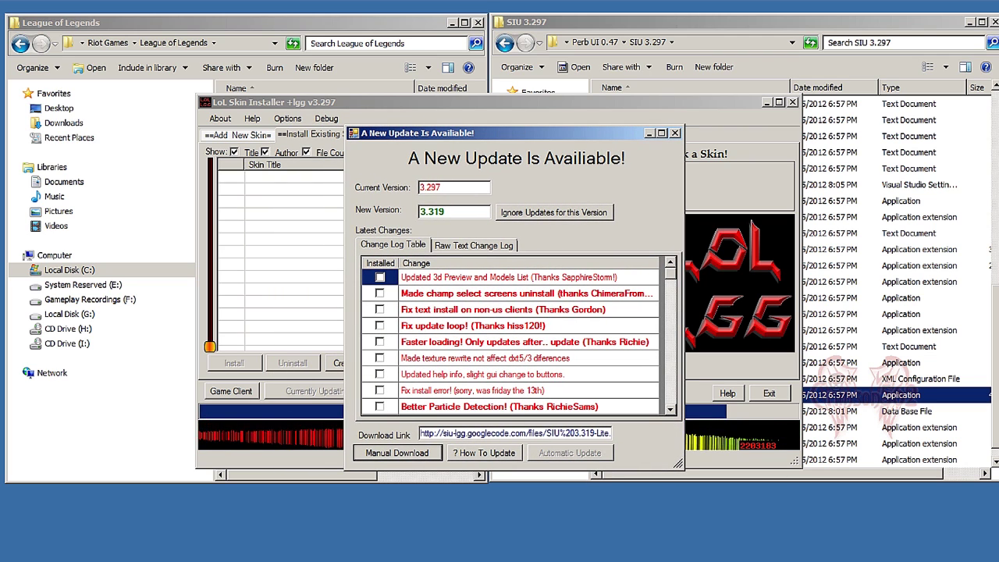
click(675, 133)
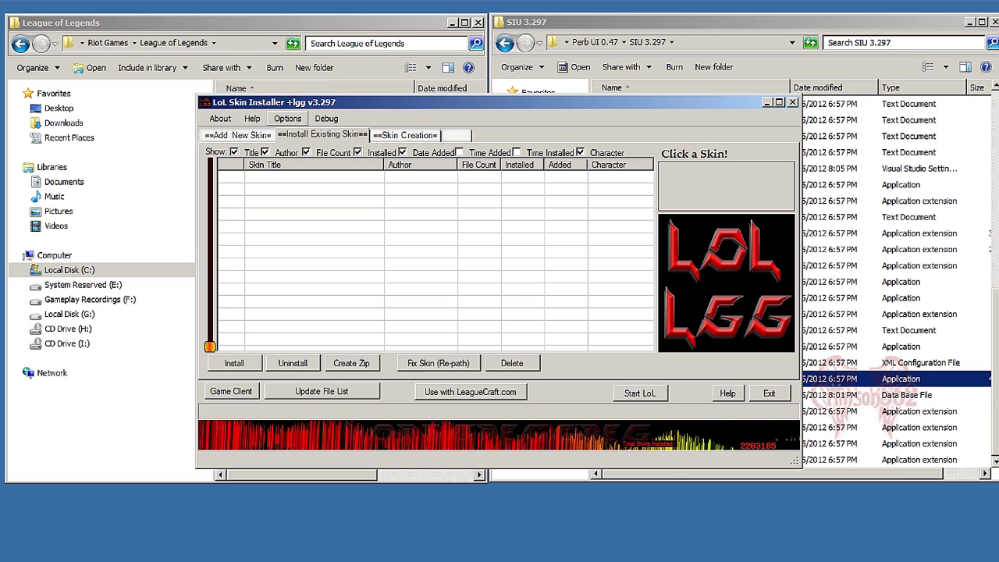
Save the install preferences with Install New Menu and Text Mods enabled, and accept the starred-items warning
click(287, 118)
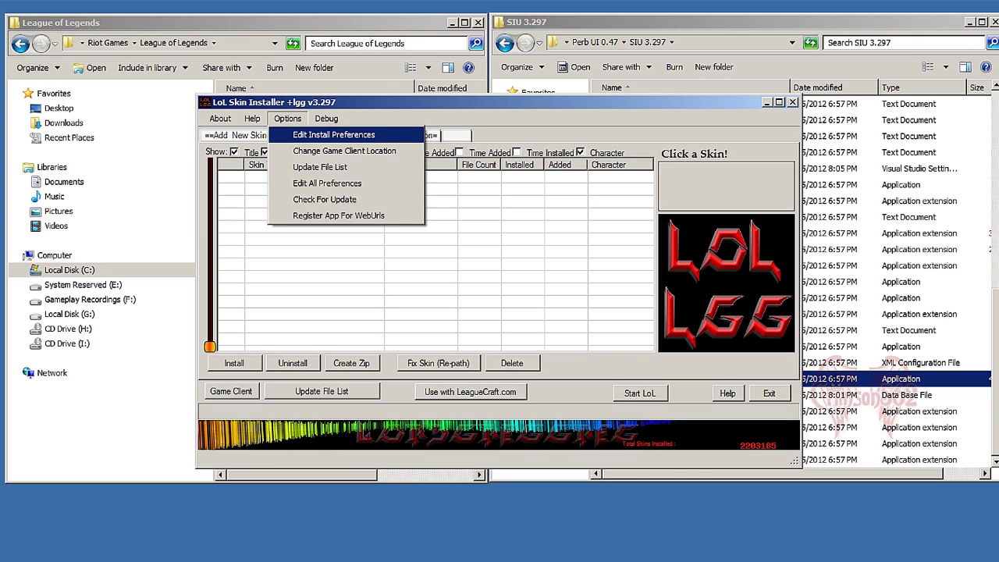
click(334, 135)
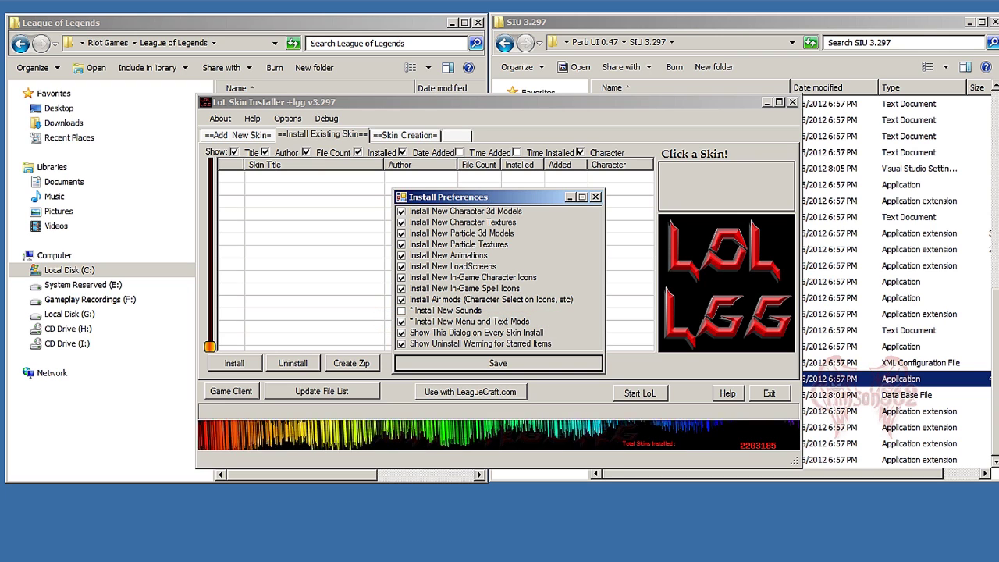
click(402, 322)
click(402, 321)
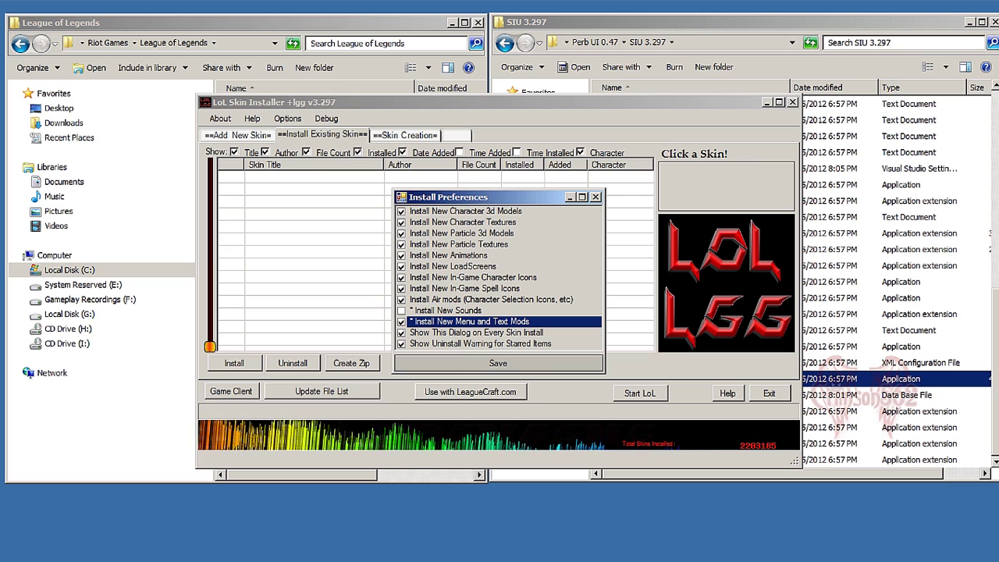
click(498, 363)
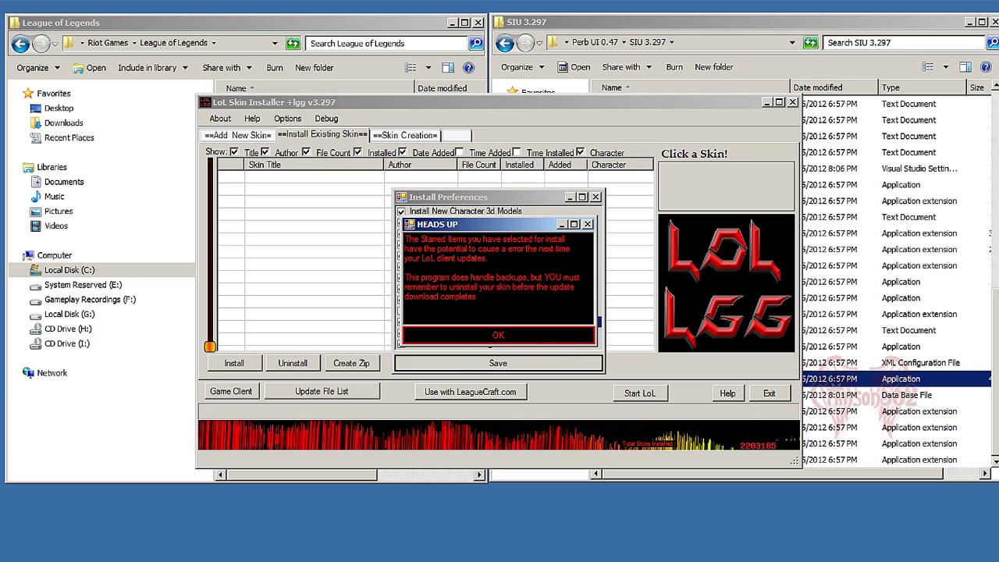
click(498, 335)
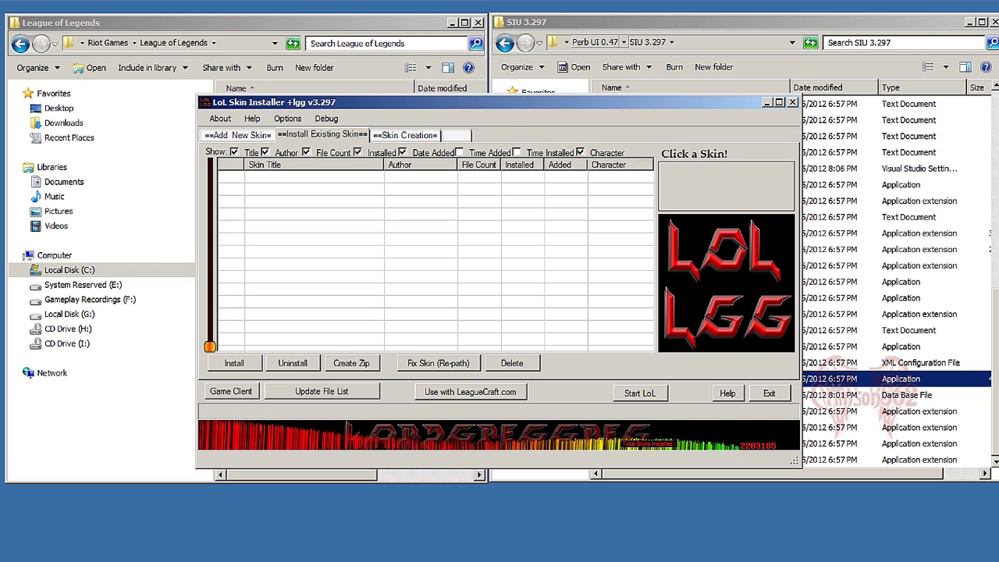
Add the Perb UI Core folder to LoL Skin Installer as a finalized skin, keeping the name hudcenter.gfx
click(577, 22)
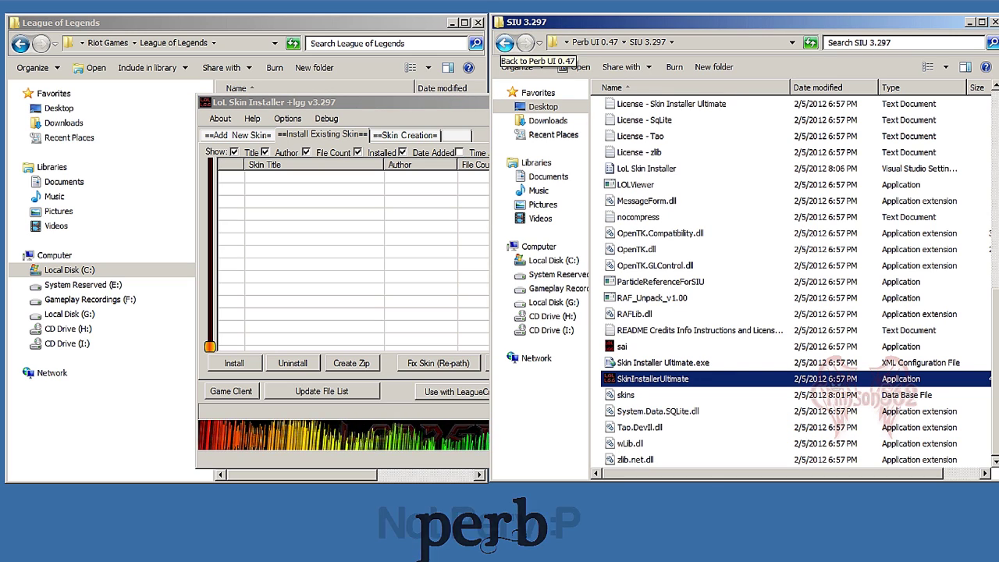
click(505, 43)
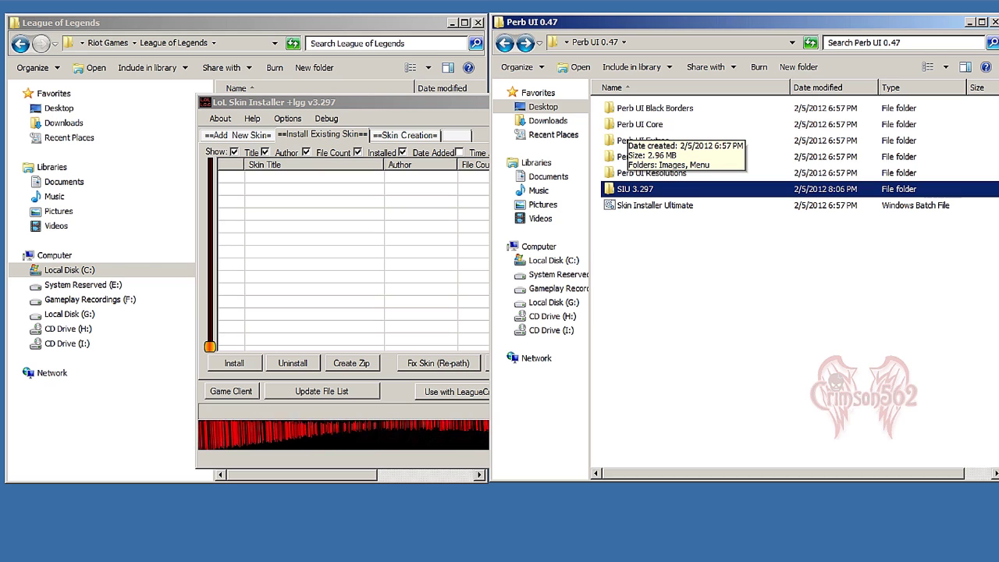
click(629, 124)
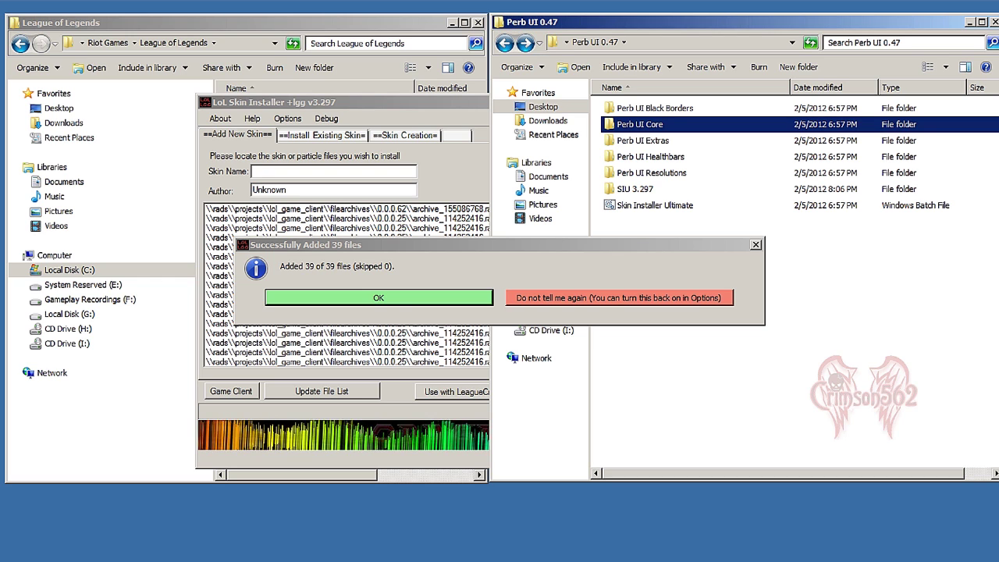
key(Return)
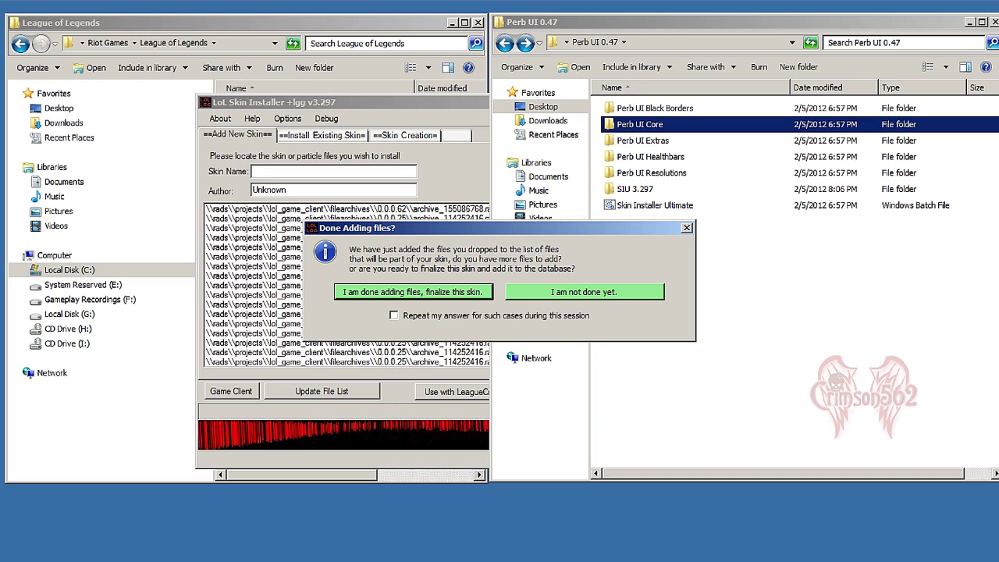
key(Return)
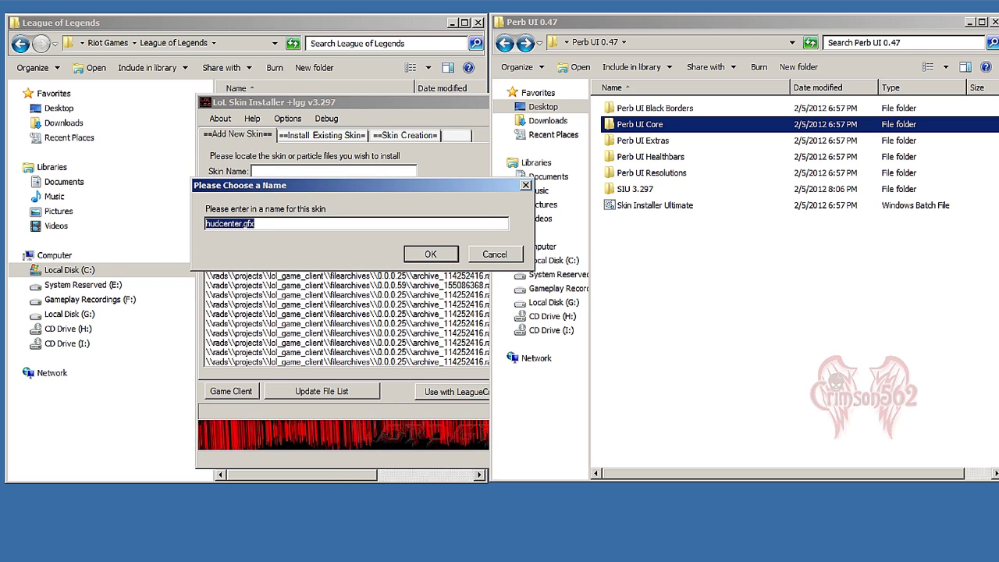
key(Return)
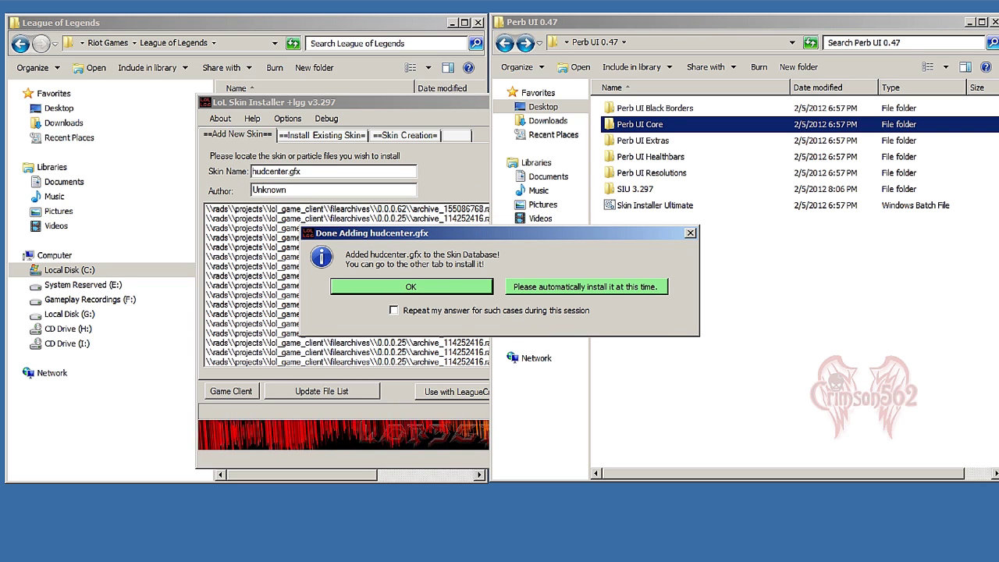
key(Return)
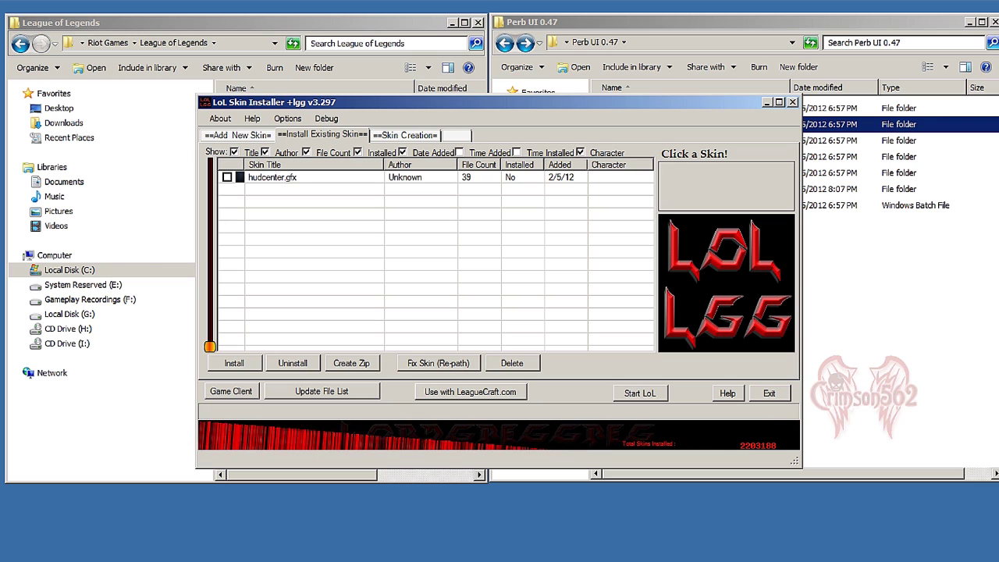
Browse the Perb UI Resolutions folder and select the 1360x768 resolution folder
click(878, 293)
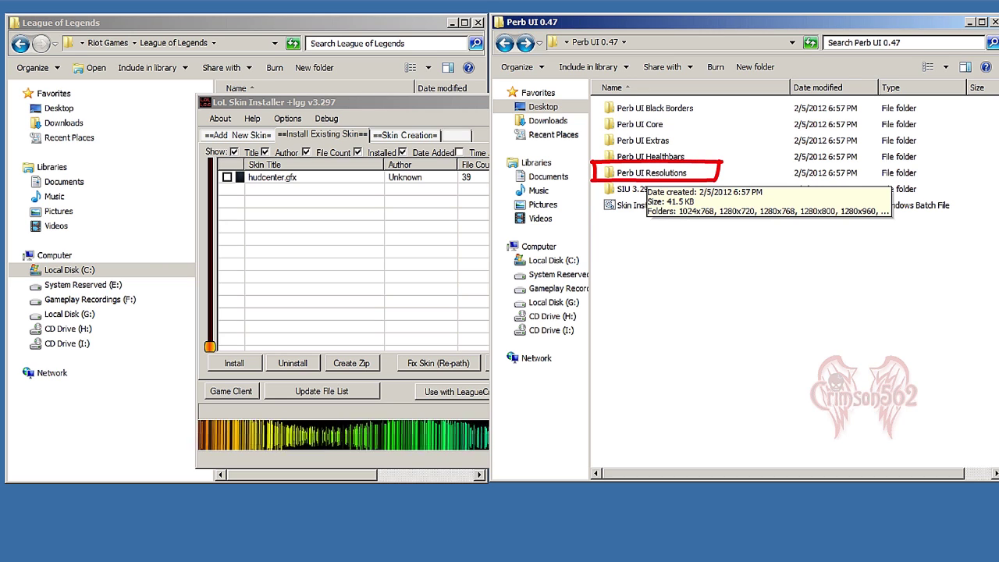
double_click(651, 173)
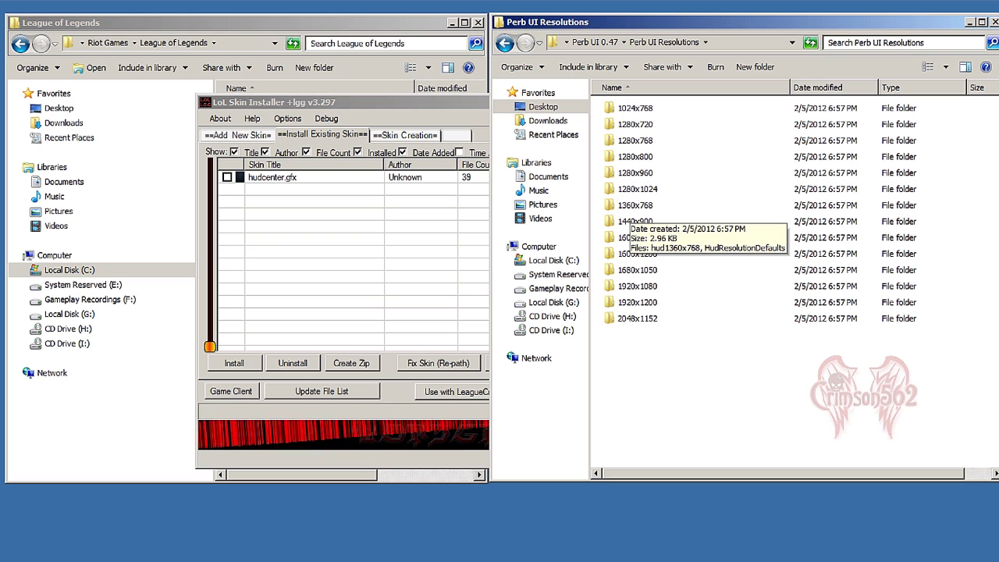
click(629, 207)
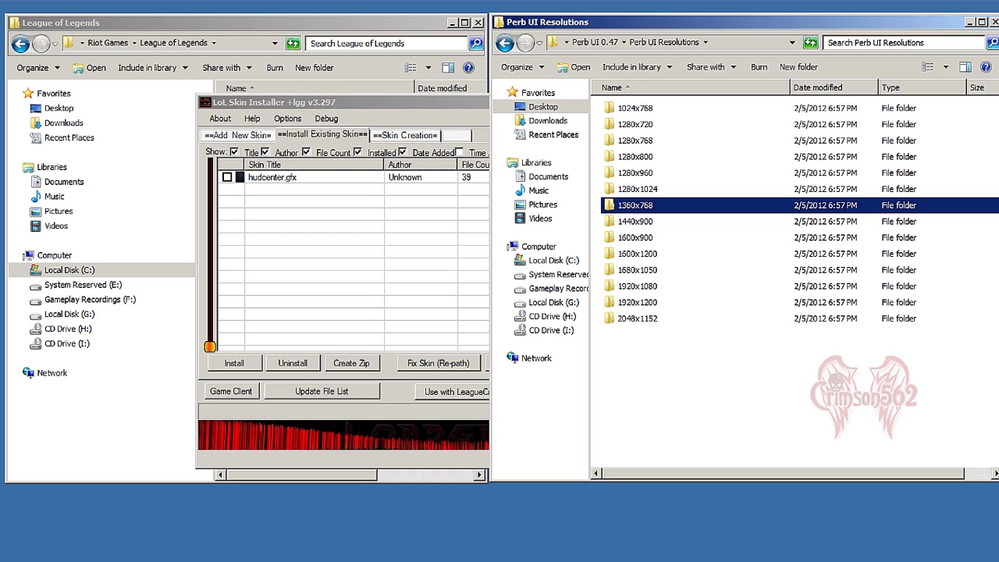
double_click(635, 205)
click(504, 43)
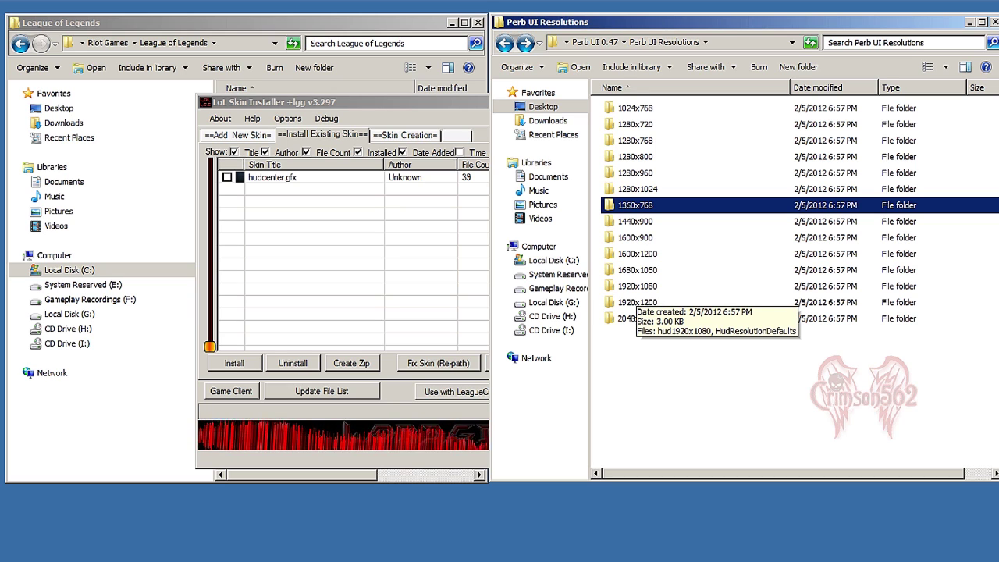
click(636, 288)
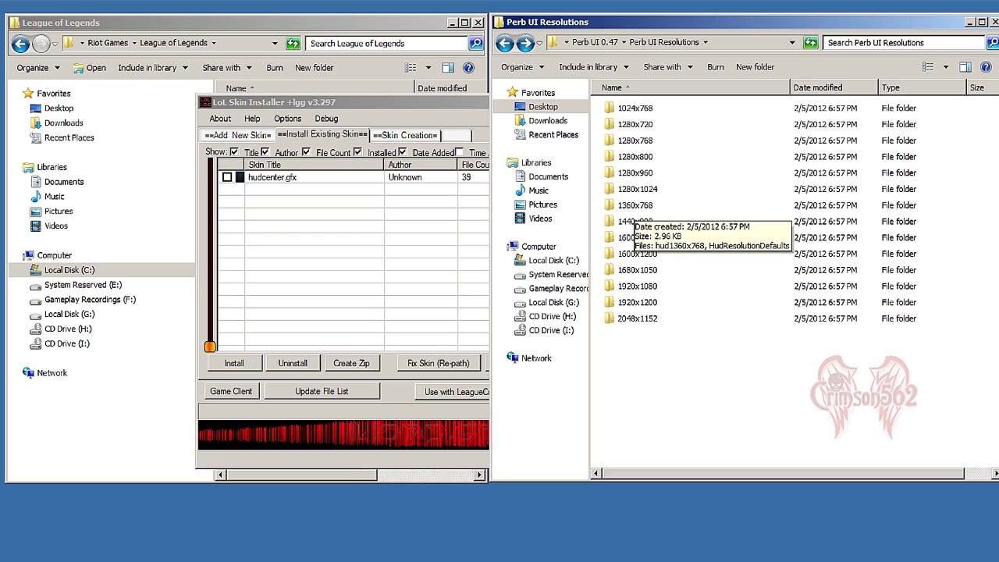
click(635, 206)
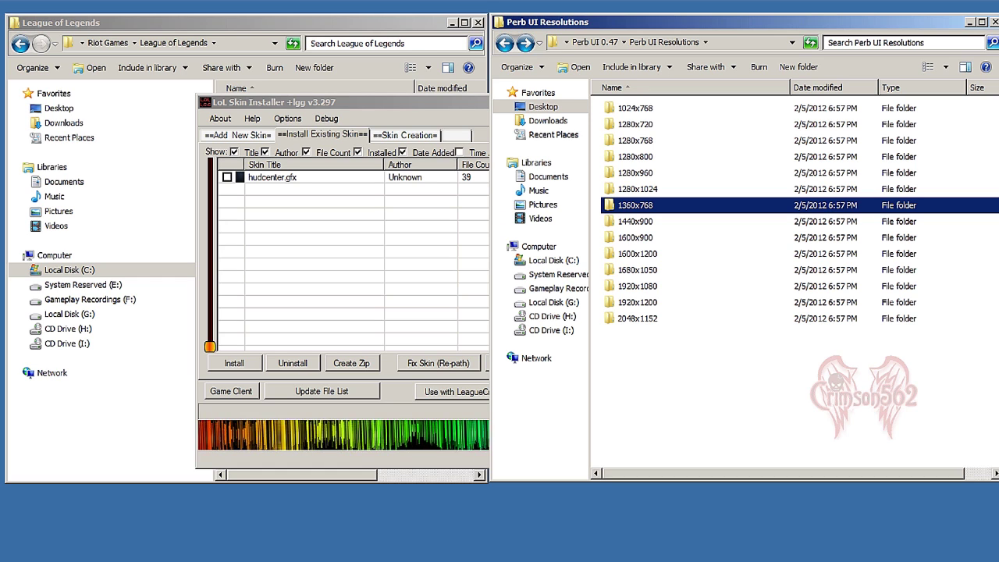
Add the 1360x768 resolution folder to LoL Skin Installer as a finalized skin, keeping the name hudresolutiondefaults.ini
drag(636, 205, 343, 266)
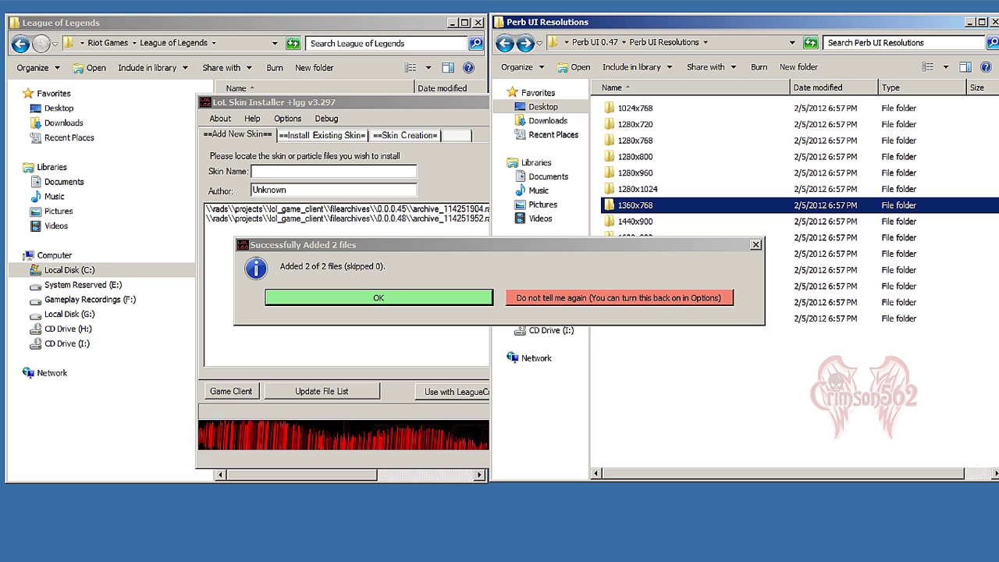
click(378, 297)
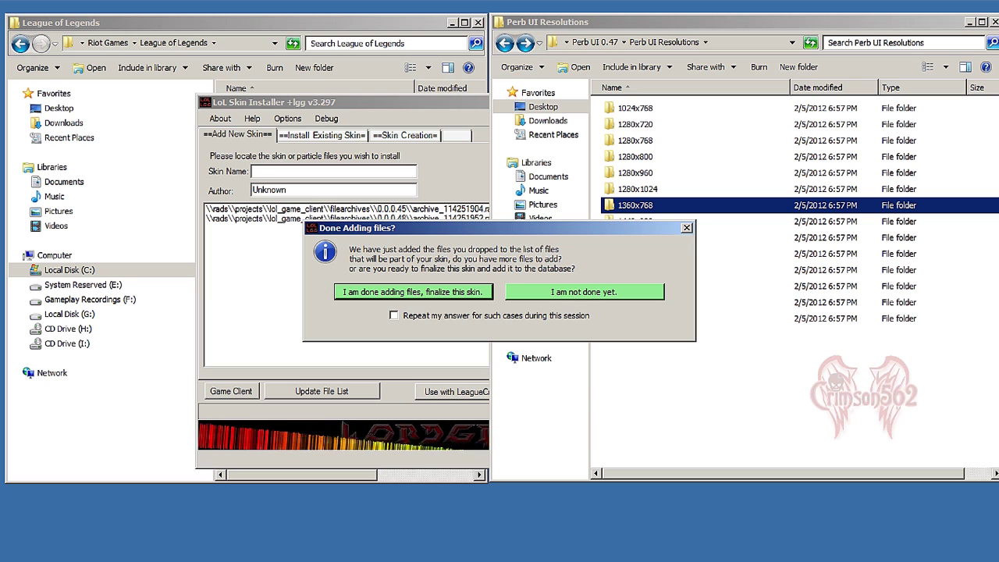
key(Return)
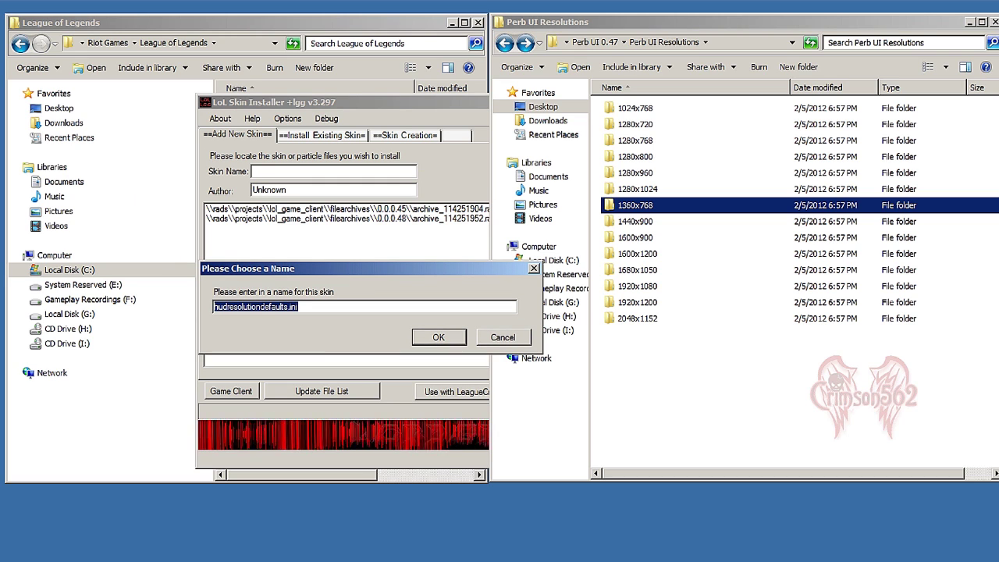
key(Return)
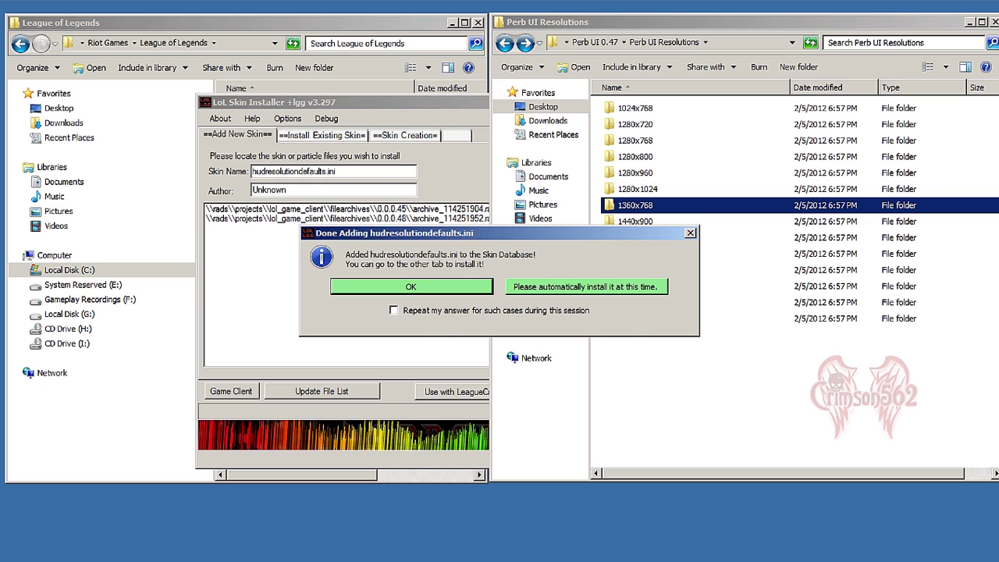
key(Return)
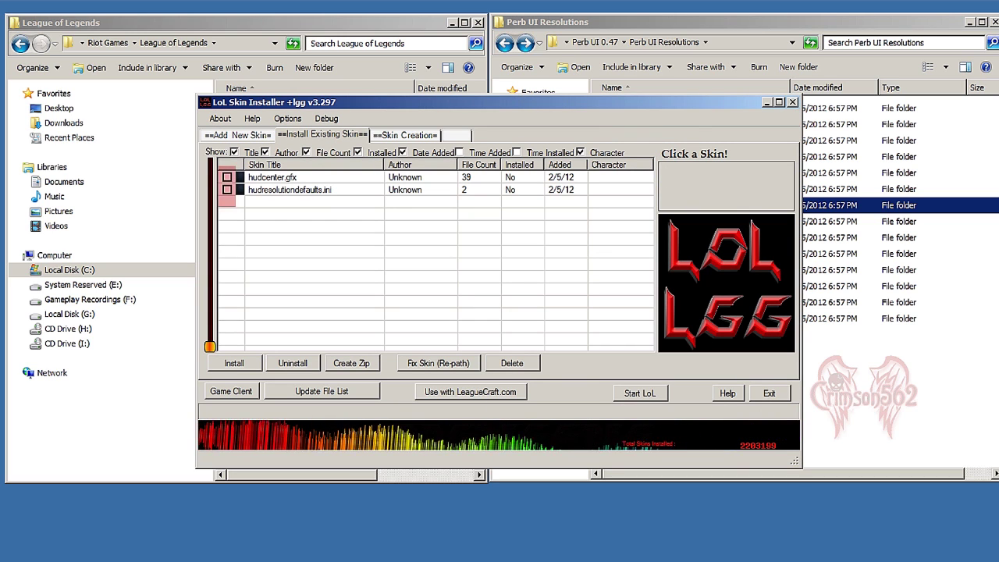
Install the hudcenter.gfx and hudresolutiondefaults.ini skins with Install New Menu and Text Mods enabled, accepting the starred-items warning and closing the completion notice
click(228, 177)
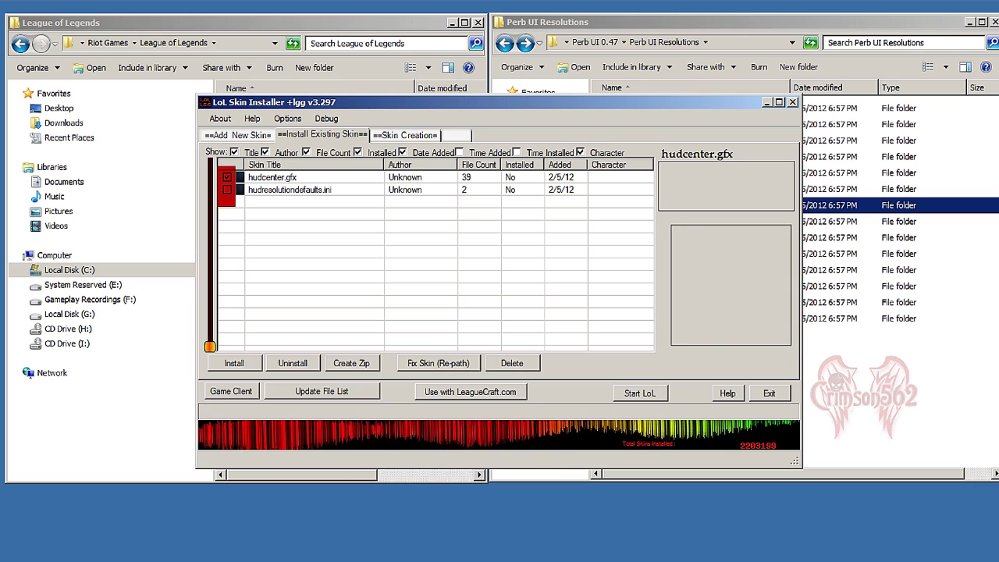
click(228, 190)
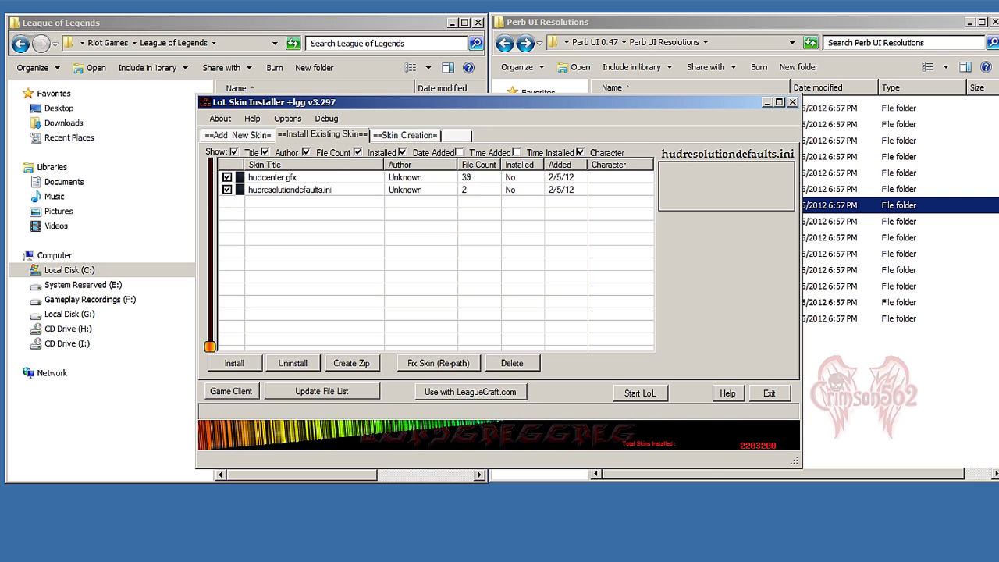
click(235, 363)
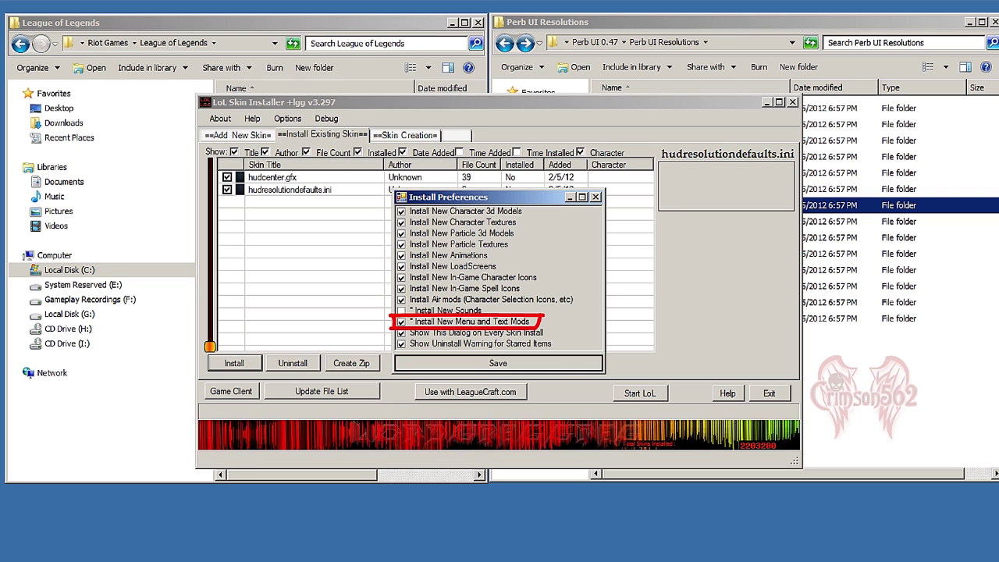
click(498, 363)
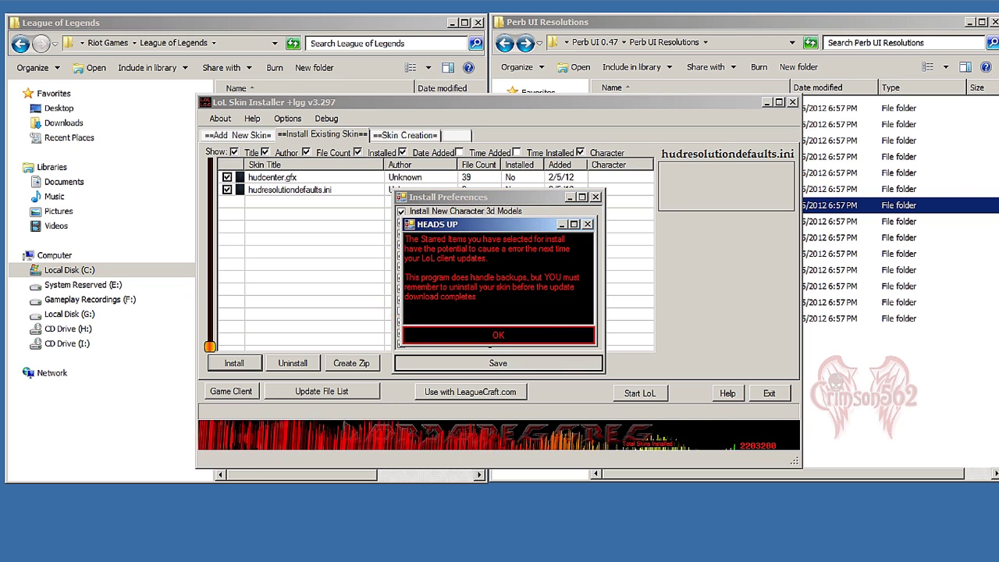
key(Return)
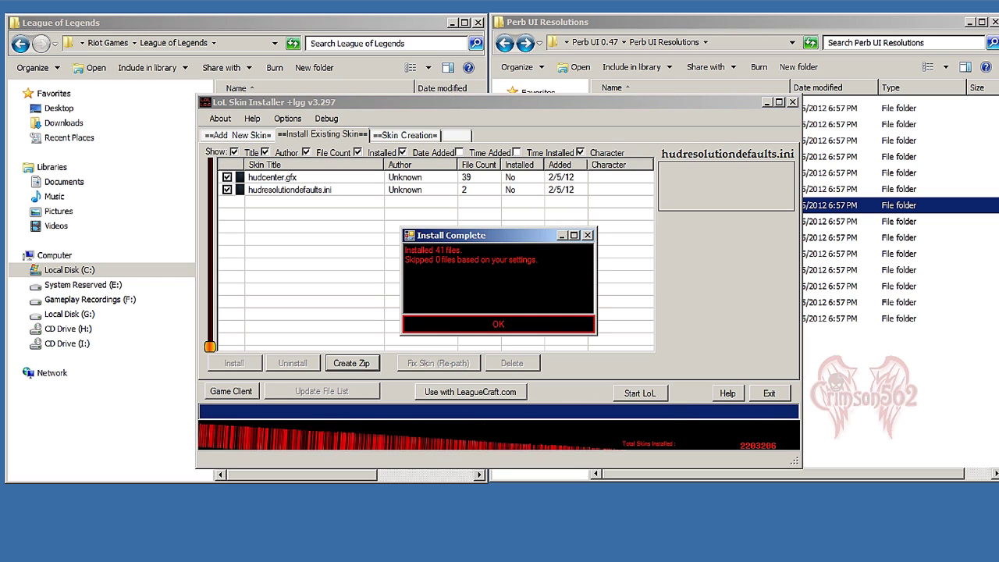
drag(488, 235, 478, 263)
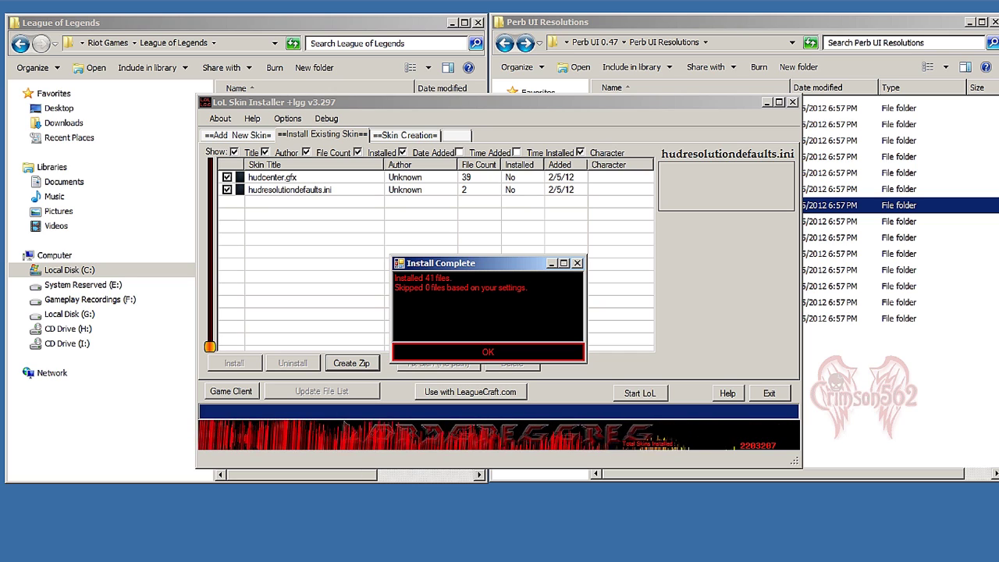
key(Return)
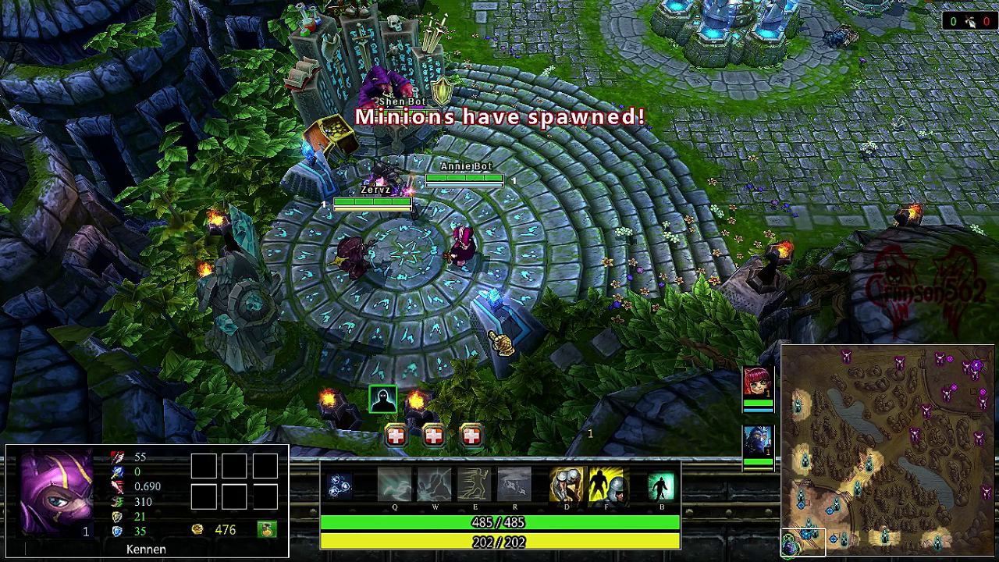
Switch to the League of Legends match and view the item shop under the modded interface
key(p)
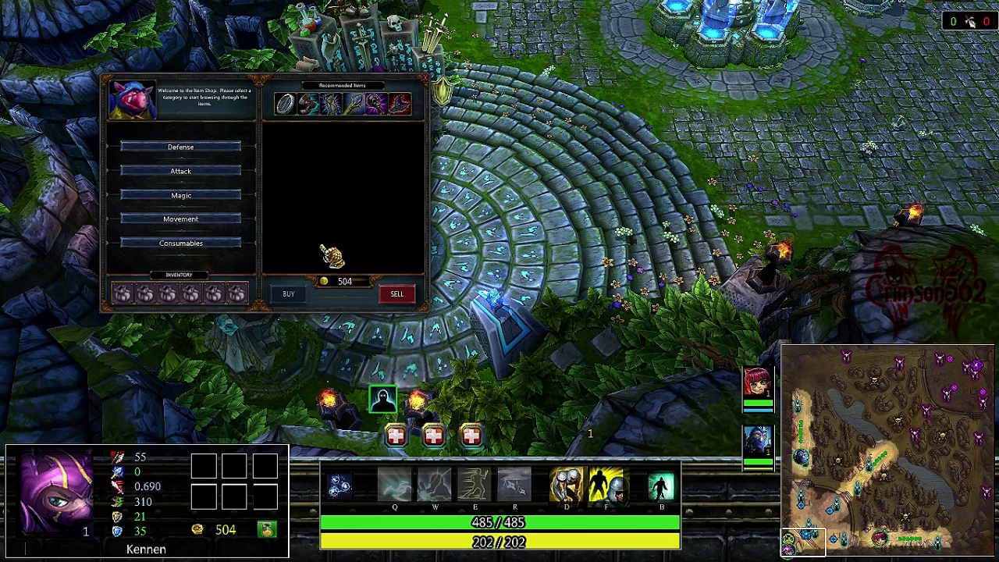
key(Escape)
right_click(336, 261)
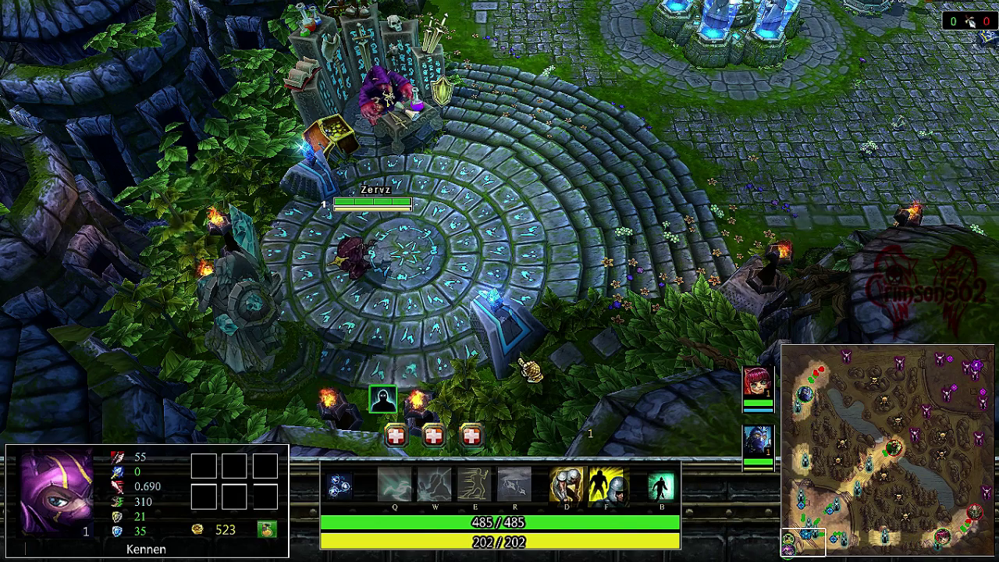
Review the Hide Center HUD Wall setting in the game's More Options and close the options
key(Escape)
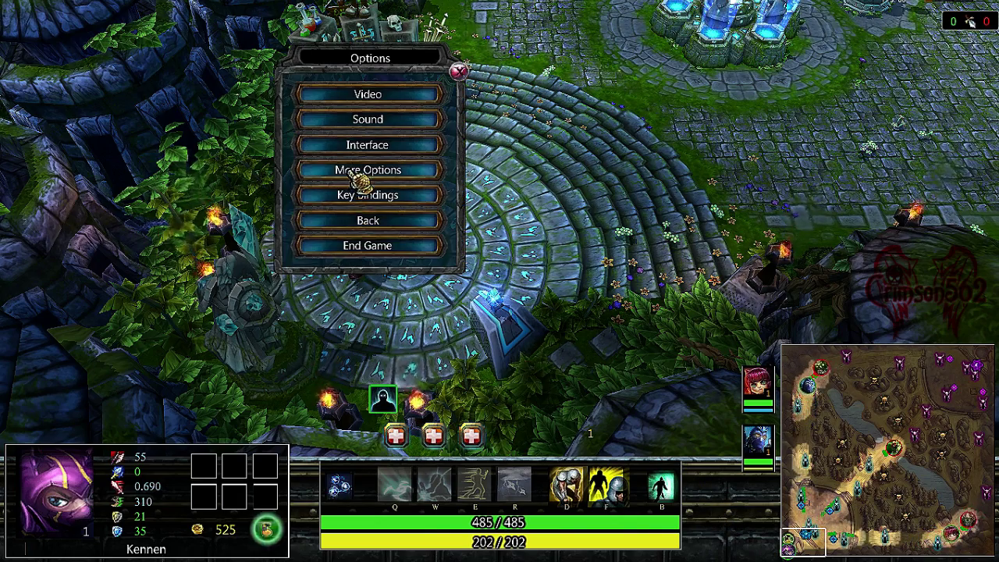
click(355, 176)
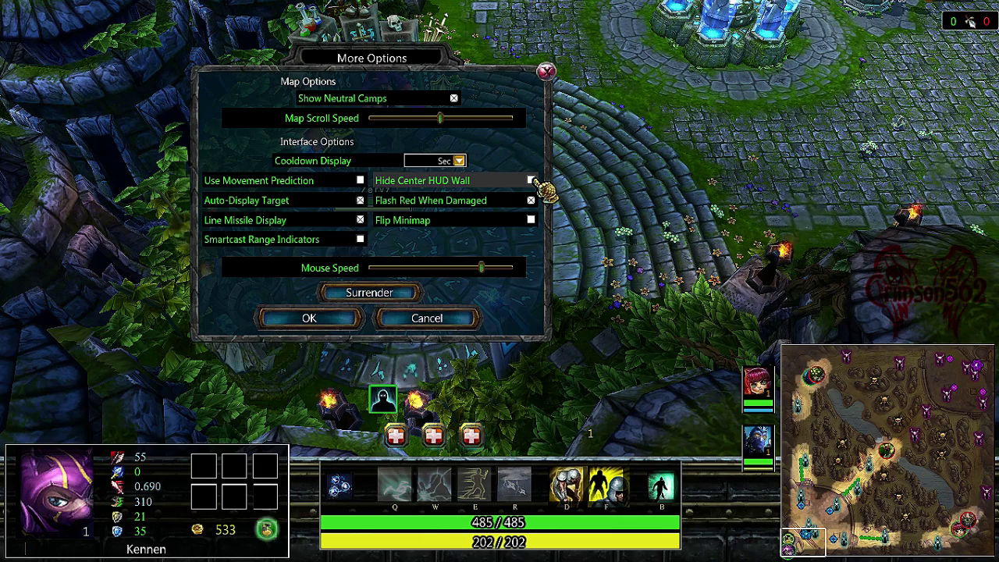
click(337, 319)
key(Escape)
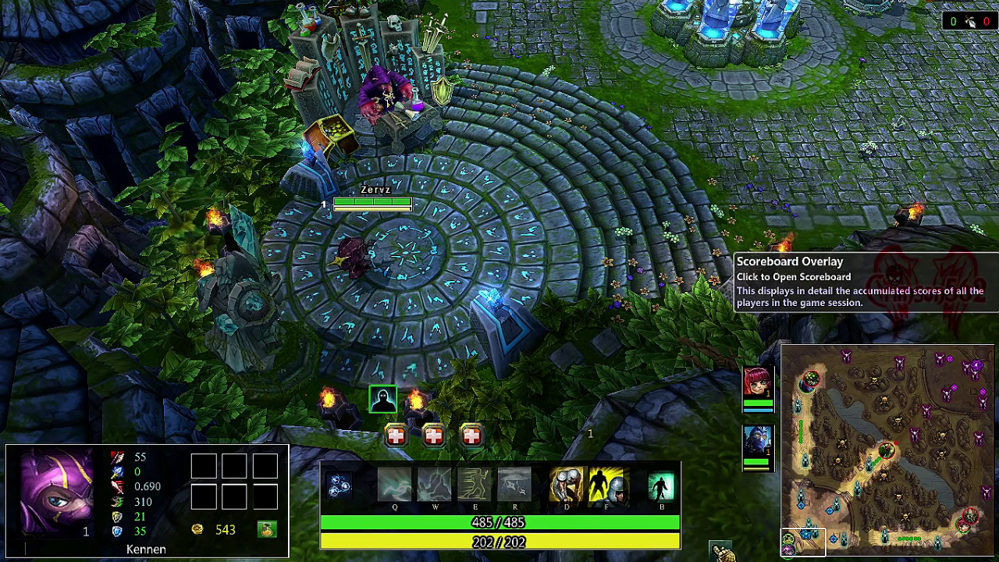
Walk Kennen off the spawn platform toward the middle lane and view the item shop while away from base
right_click(551, 206)
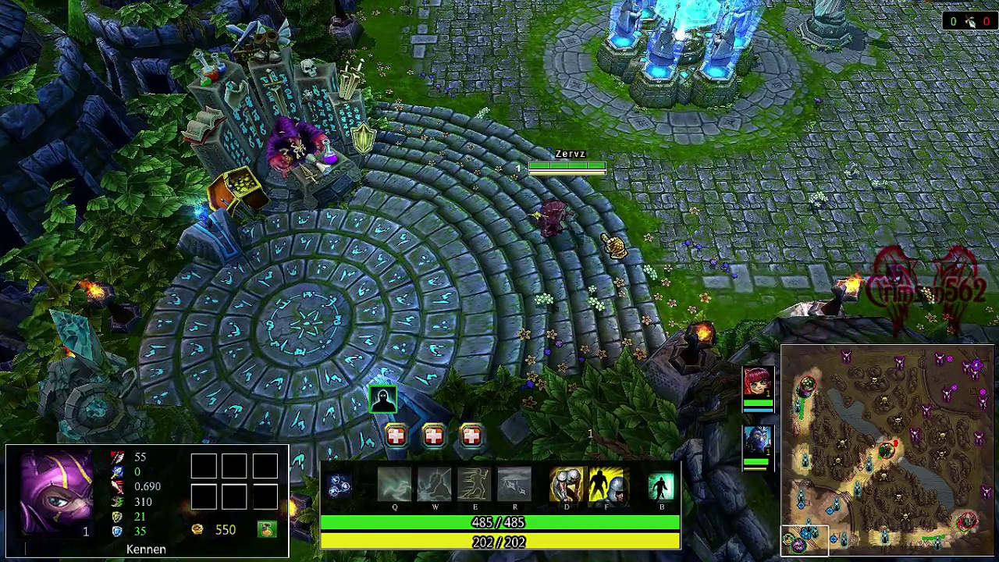
right_click(662, 188)
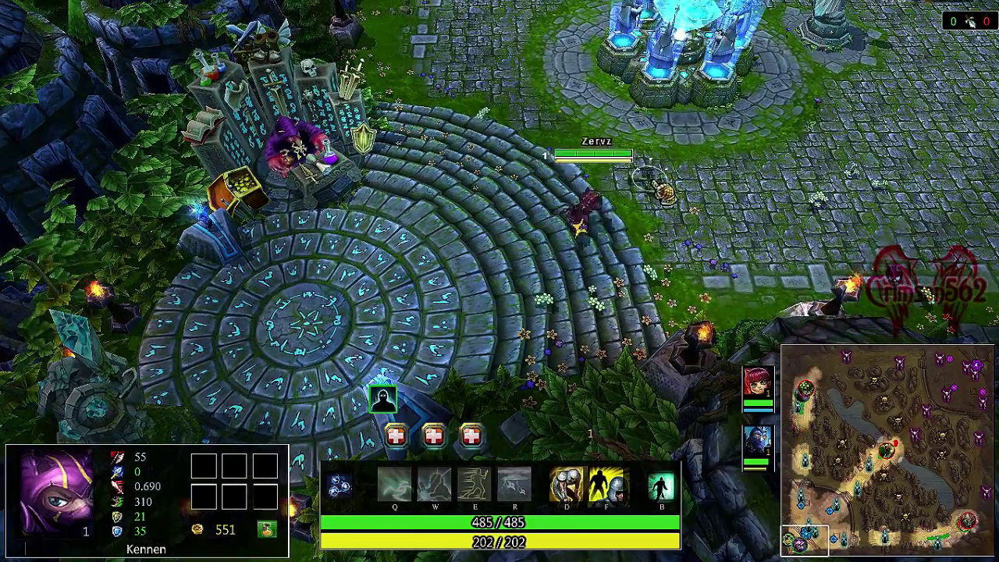
key(p)
key(p)
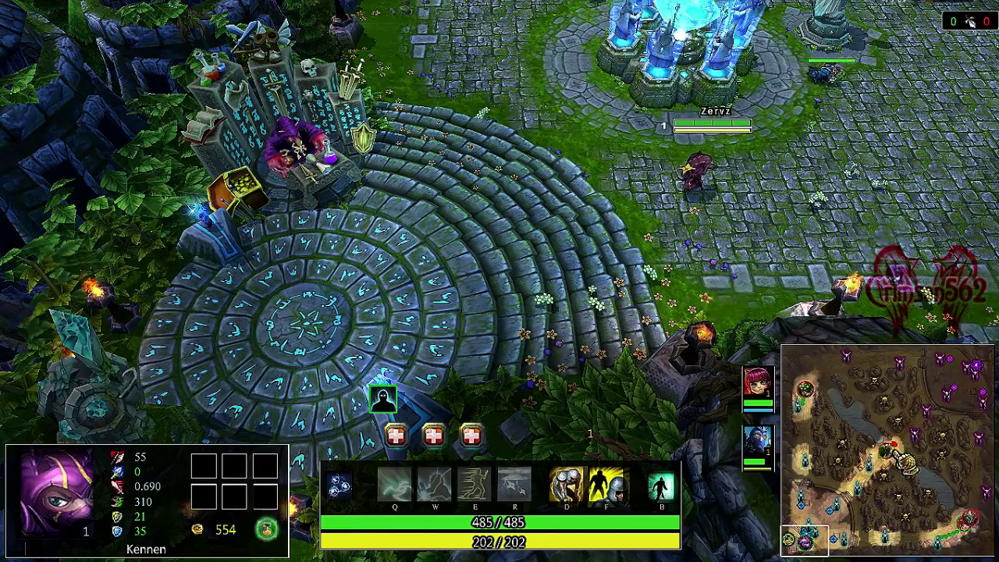
key(p)
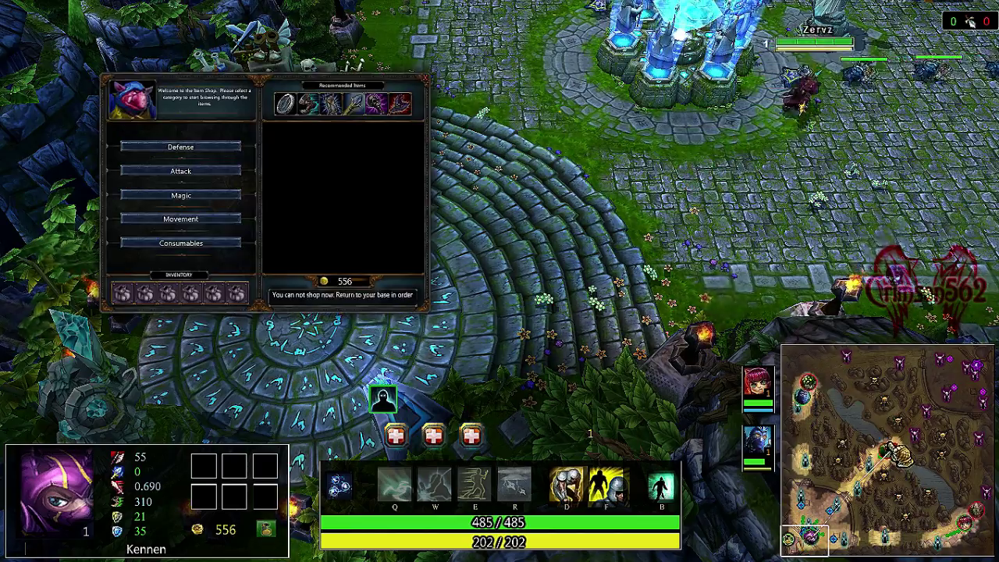
mouse_move(898, 461)
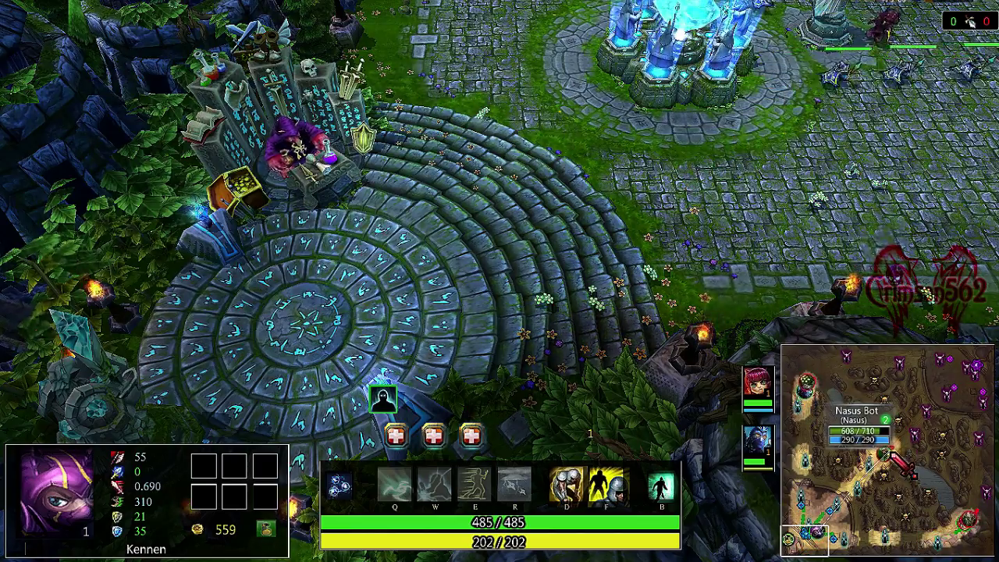
Center the view on Kennen and learn the Thundering Shuriken ability
key(space)
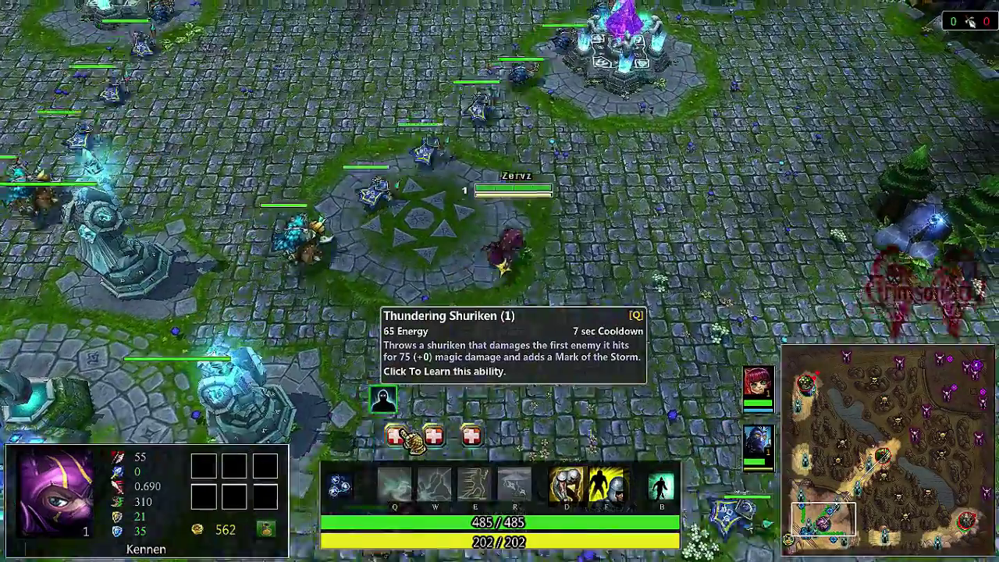
click(406, 434)
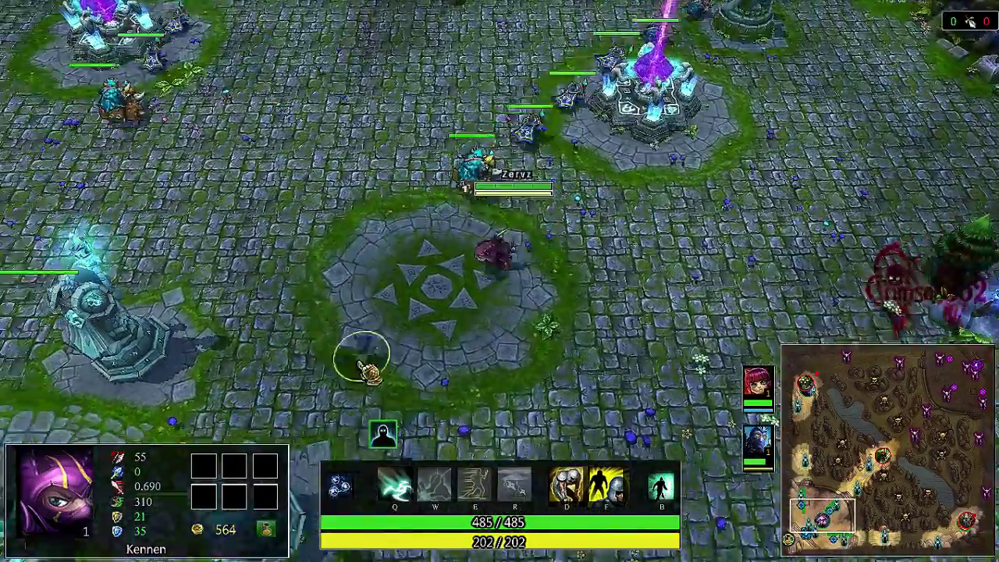
Return Kennen to base to buy the first recommended shop item, and send the champion back toward the middle lane
right_click(371, 362)
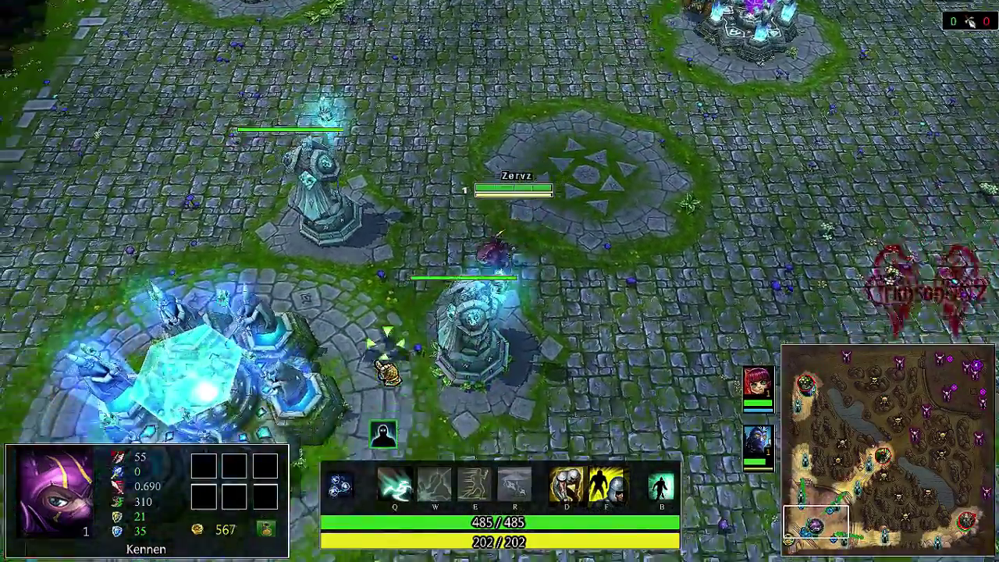
right_click(439, 373)
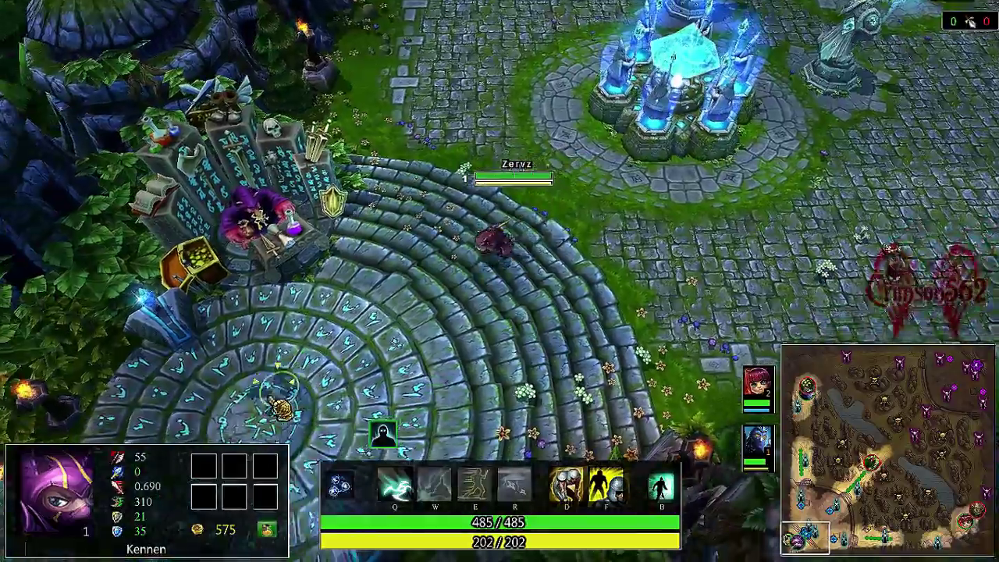
right_click(273, 398)
right_click(369, 348)
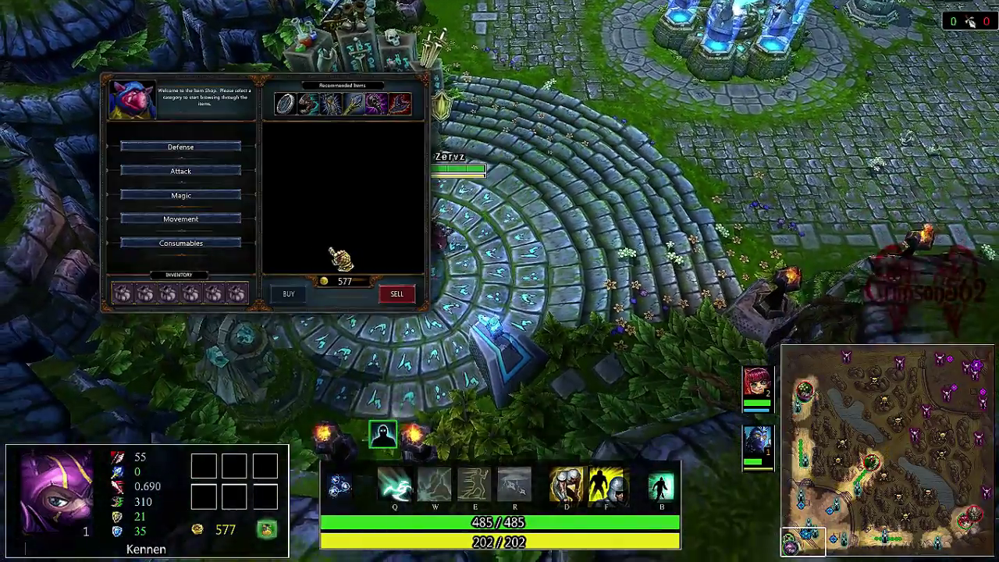
key(Escape)
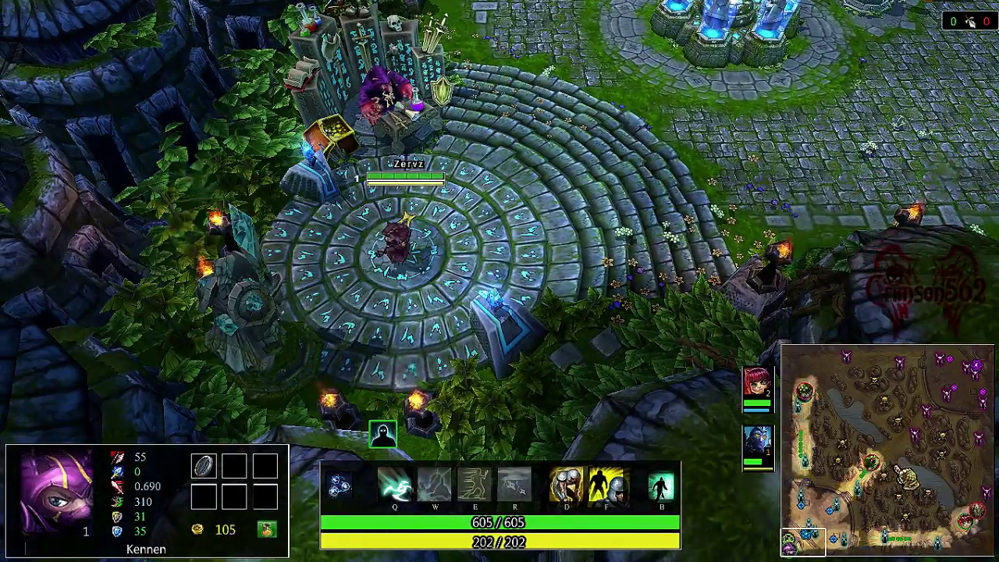
right_click(868, 460)
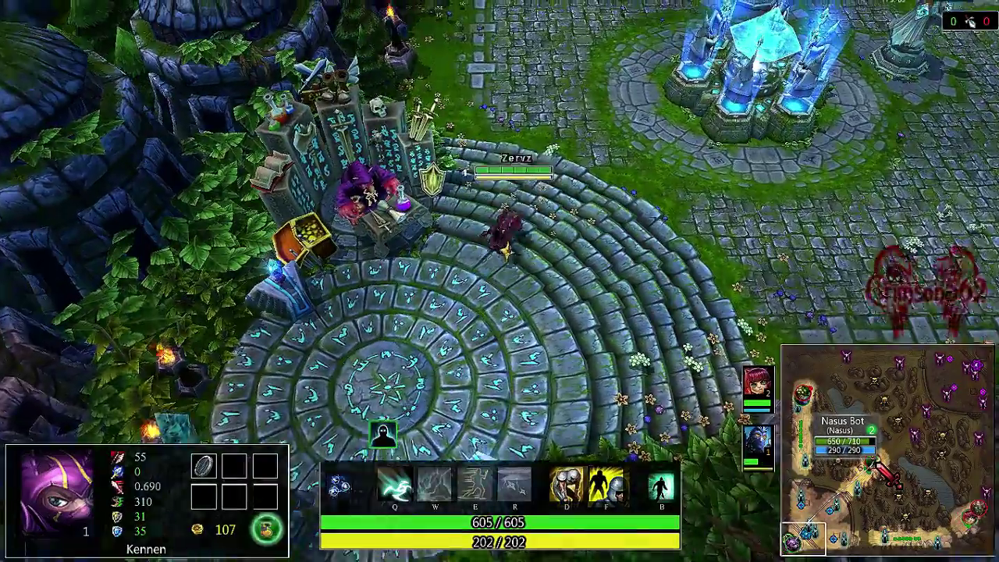